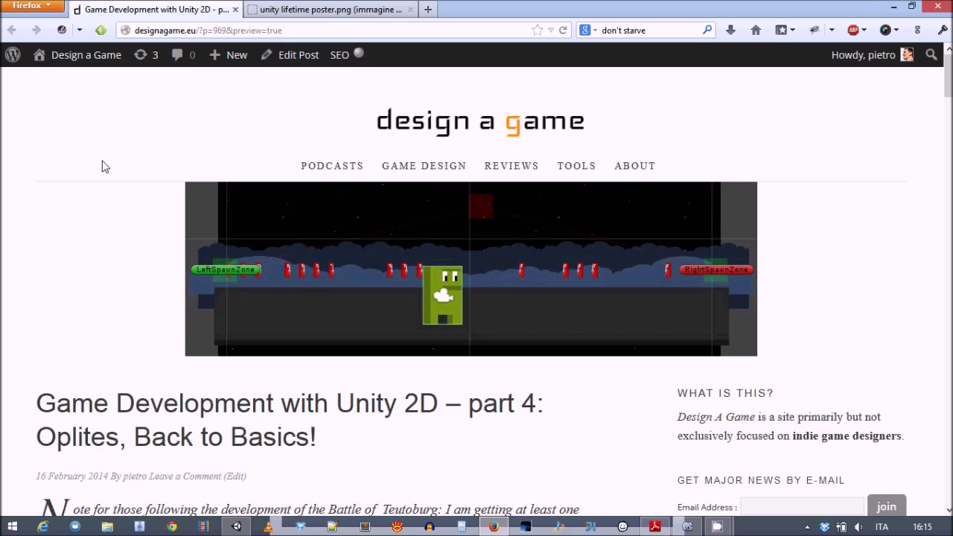
Step: Read the Unity 2D part 4 blog post in Firefox from its title to the Things I learned heading
key(alt+Tab)
scroll(104, 167, down, 2)
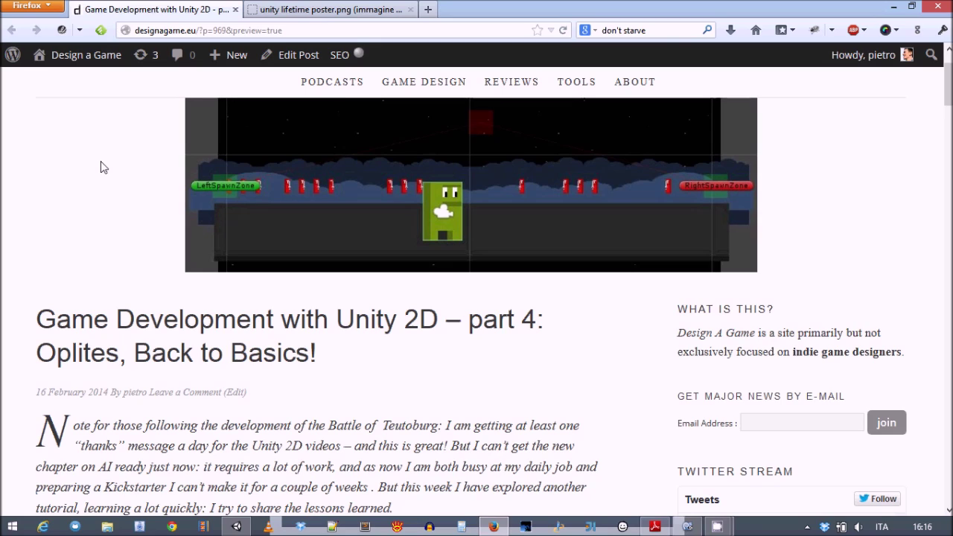
scroll(104, 167, down, 2)
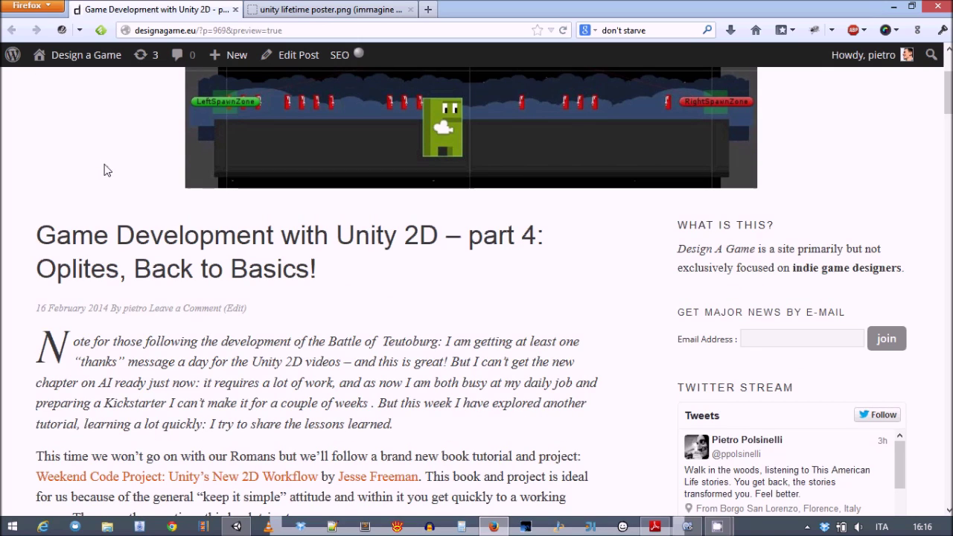
scroll(104, 168, down, 2)
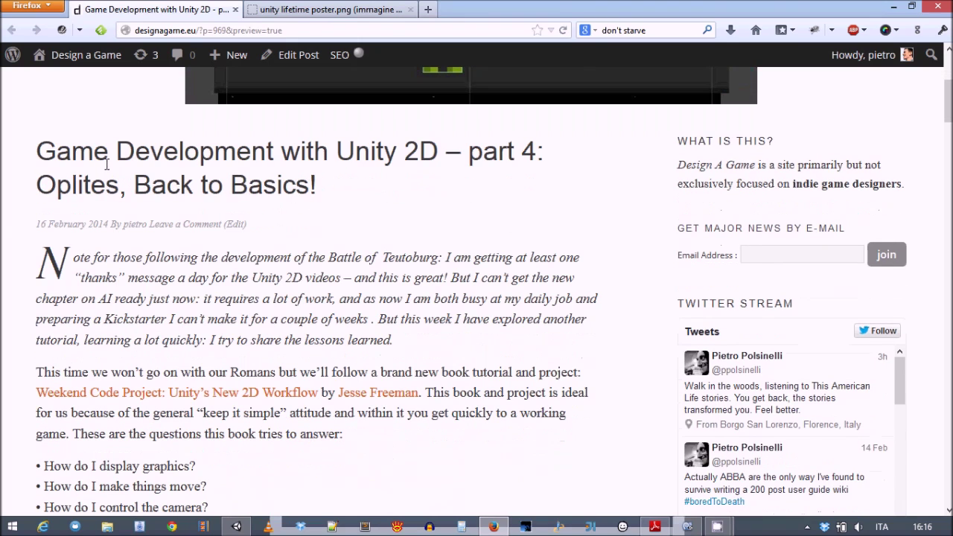
scroll(106, 165, down, 2)
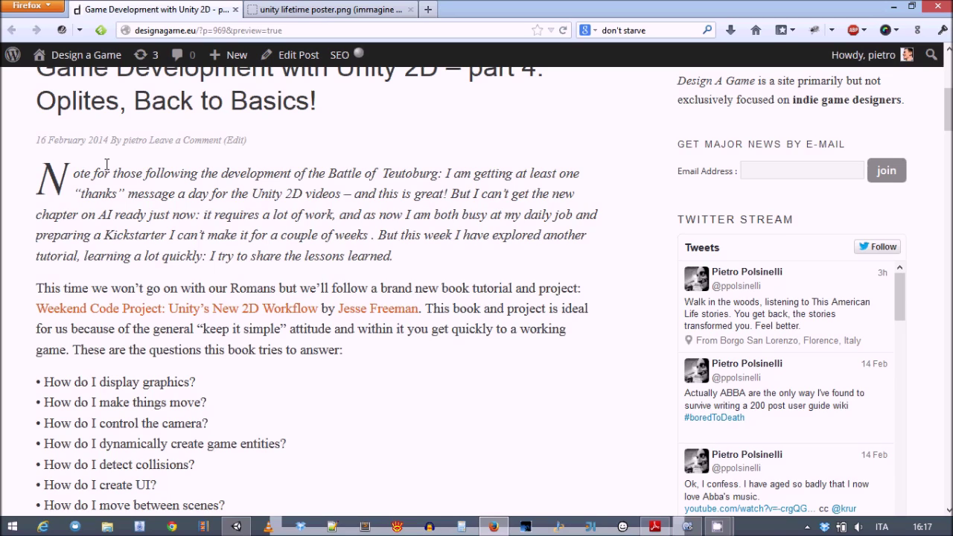
scroll(106, 164, down, 10)
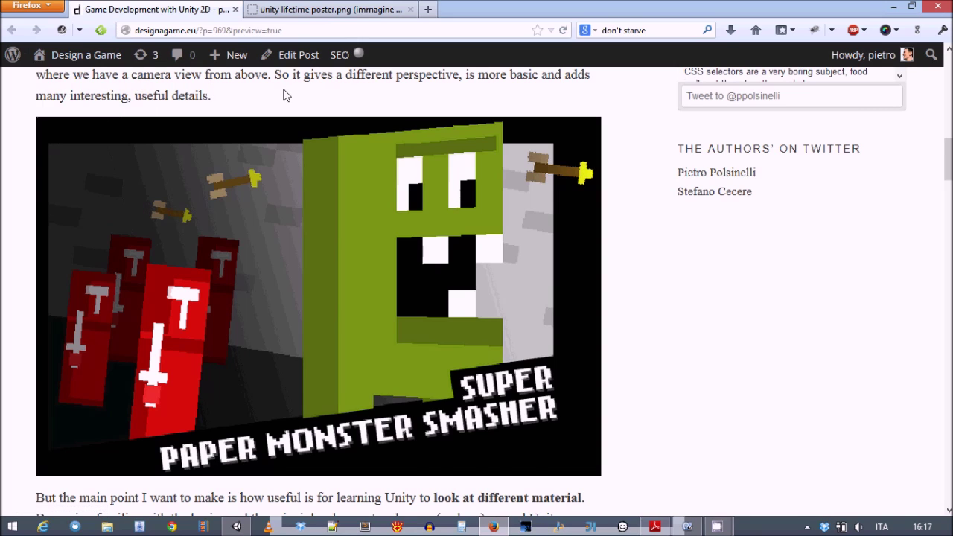
scroll(273, 141, down, 4)
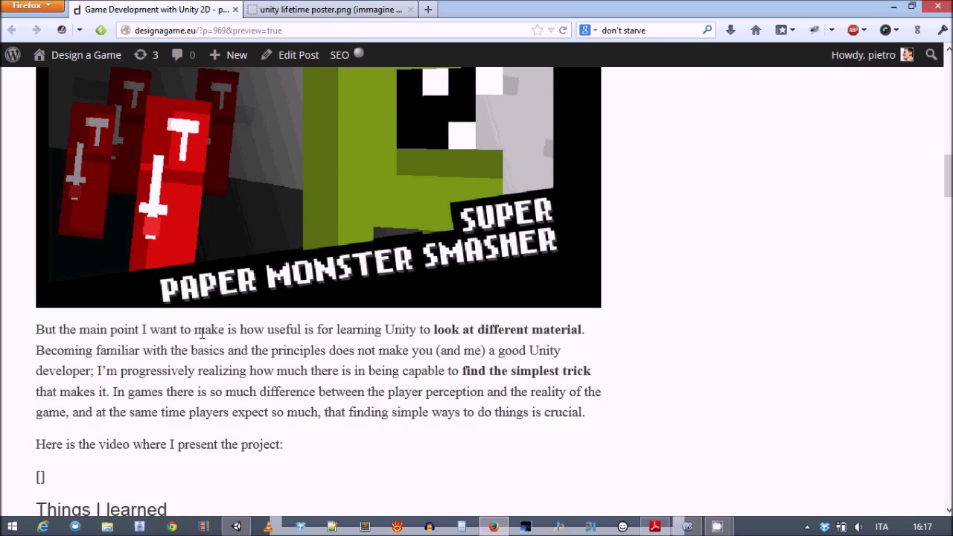
scroll(201, 333, down, 4)
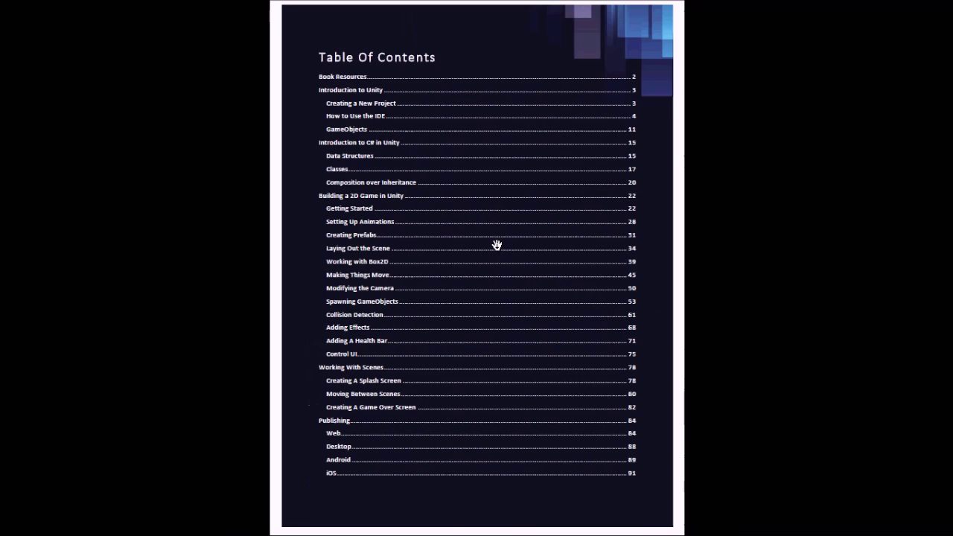
Step: Browse the Unity 2D workflow book from its table of contents through the resources and introductory IDE pages
scroll(497, 245, down, 1)
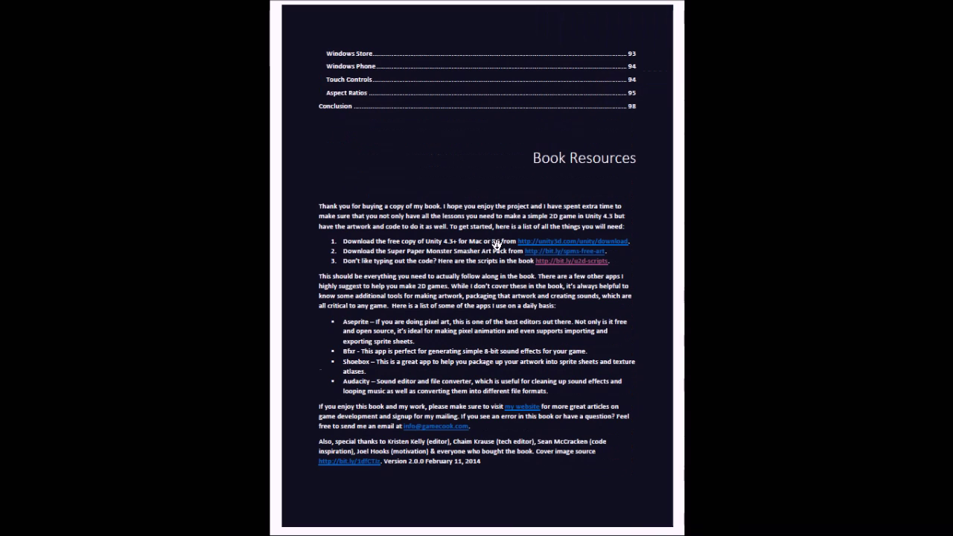
scroll(497, 244, down, 2)
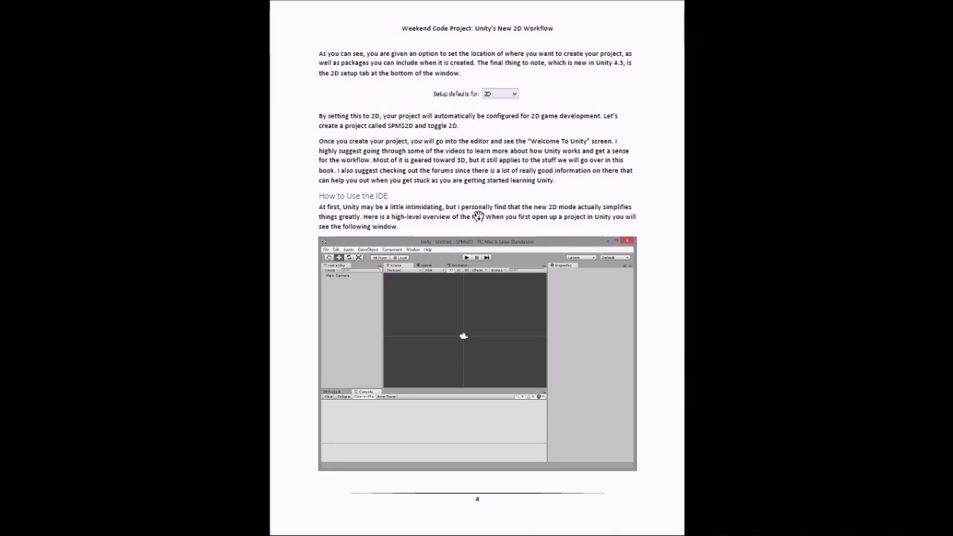
scroll(477, 216, down, 3)
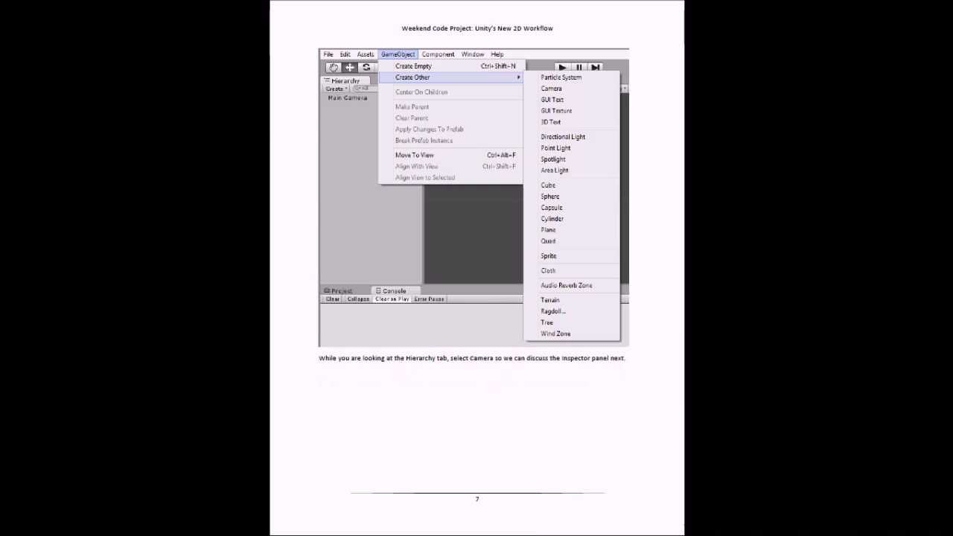
scroll(477, 216, down, 1)
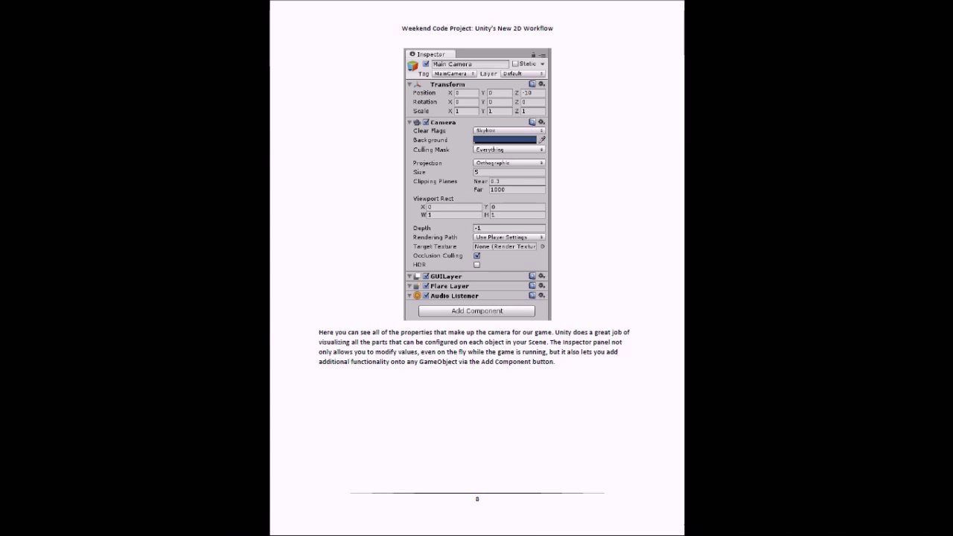
scroll(478, 268, down, 2)
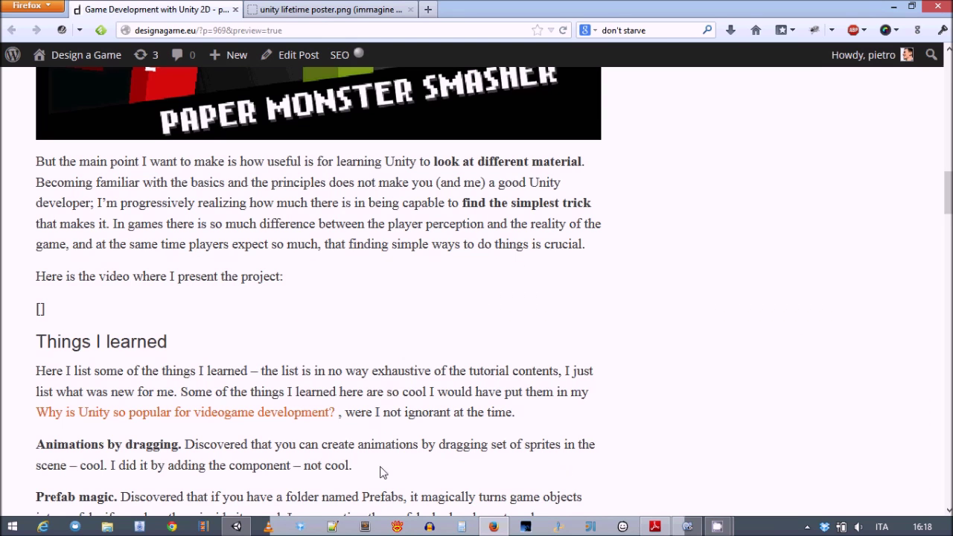
Step: Switch to Unity, run the game and steer the monster to the left and right with the on-screen arrows
click(237, 527)
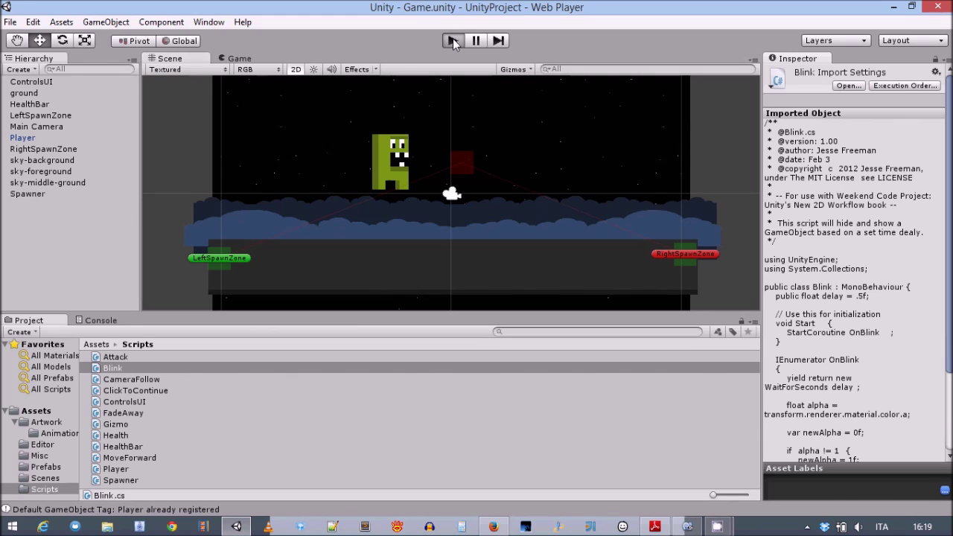
click(452, 40)
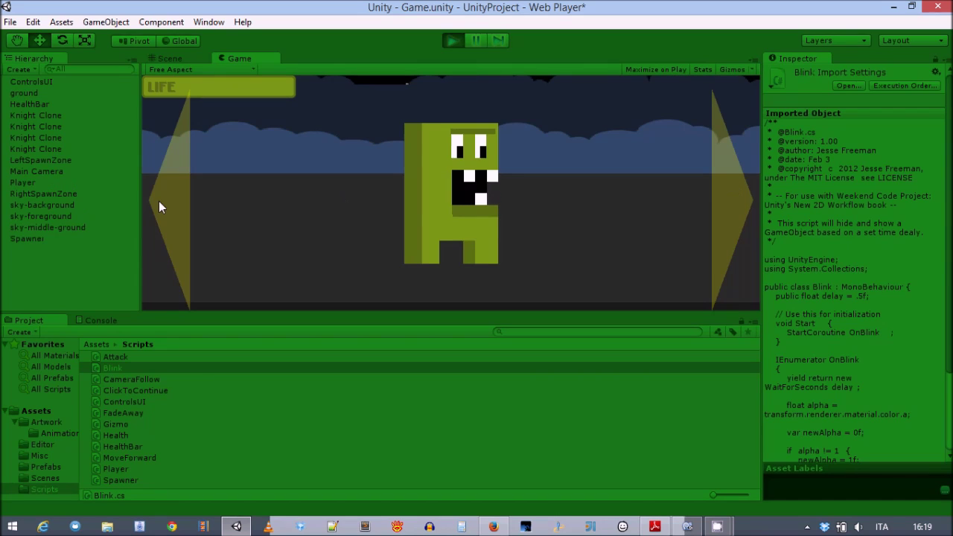
click(168, 197)
click(731, 195)
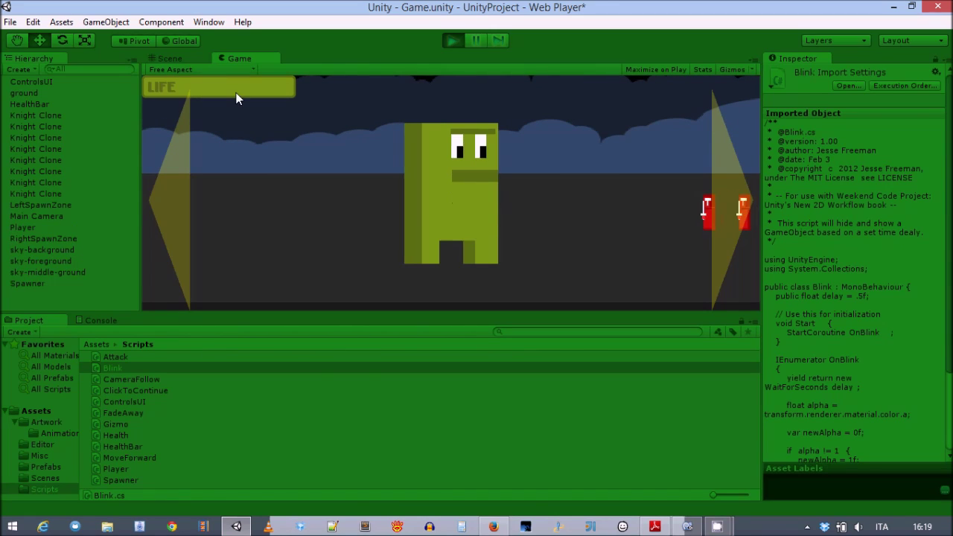
Step: Watch the running game in the Scene and Game views, retry from the game-over screen and stop play mode
click(164, 60)
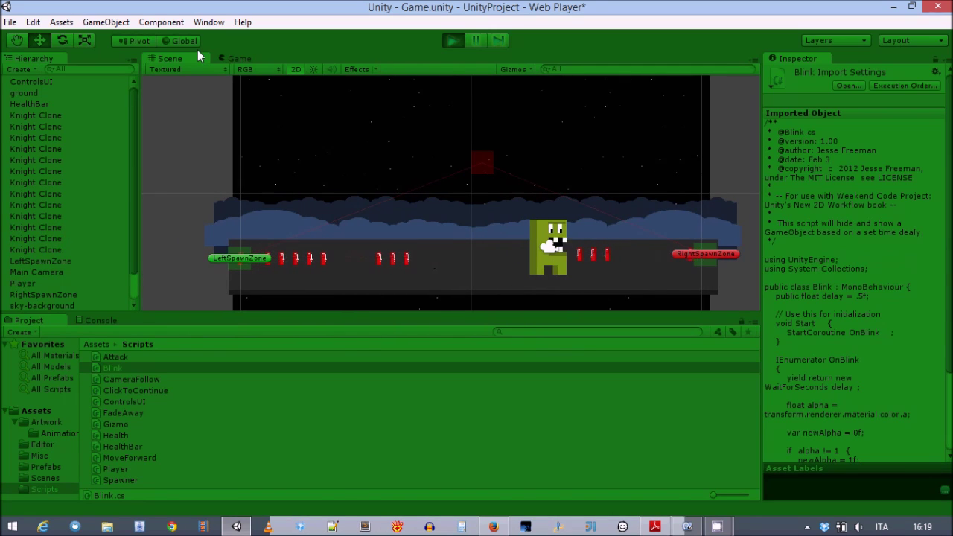
click(237, 58)
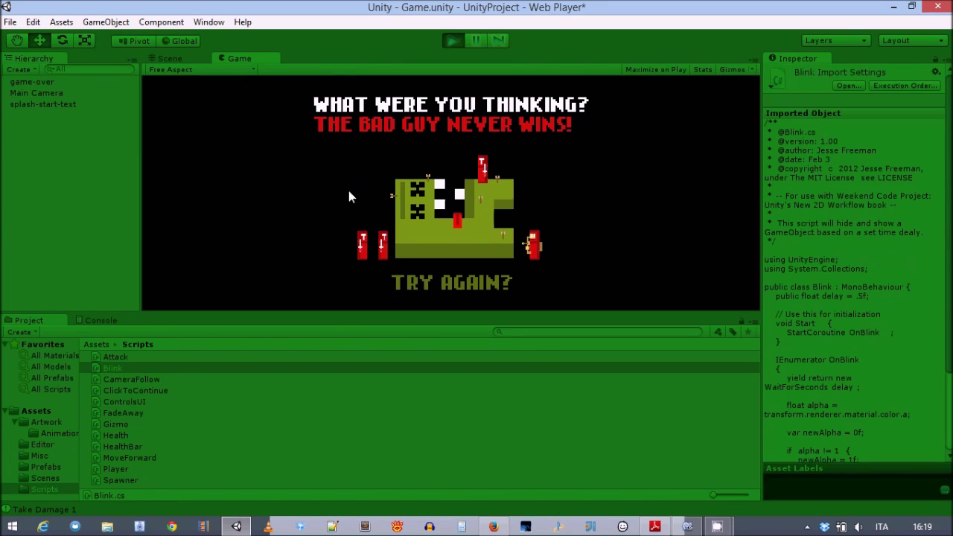
click(408, 278)
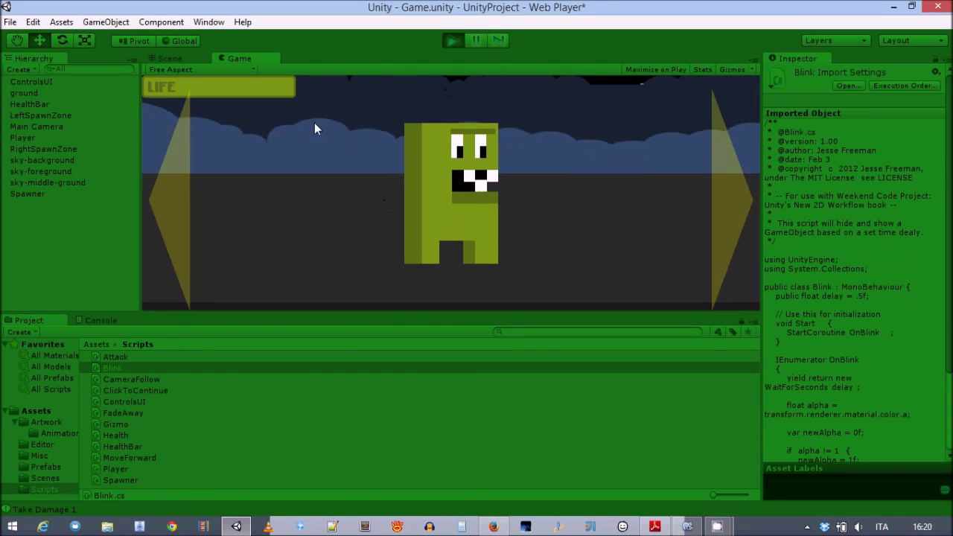
click(453, 41)
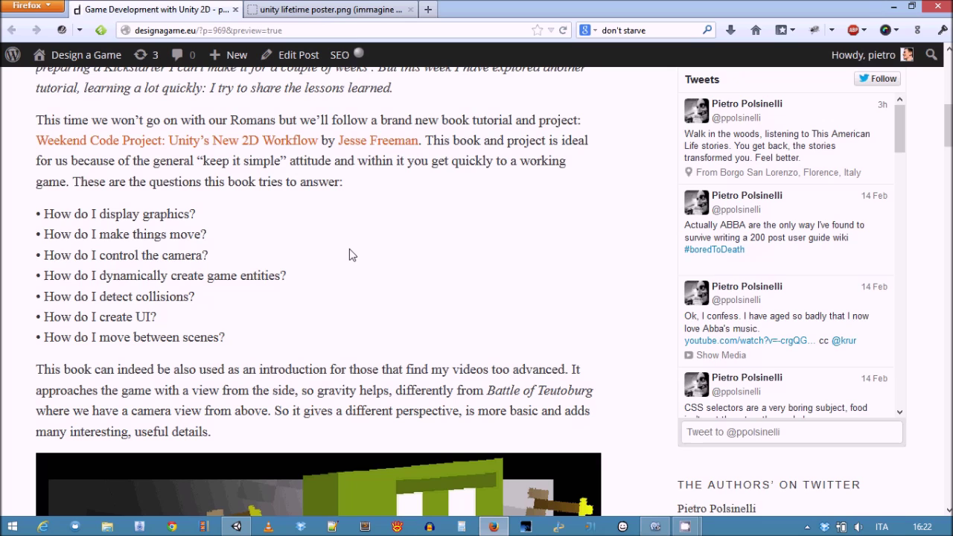
Step: Review the blog post from the book's question list down to the Things I learned section
scroll(349, 255, down, 5)
scroll(249, 209, down, 4)
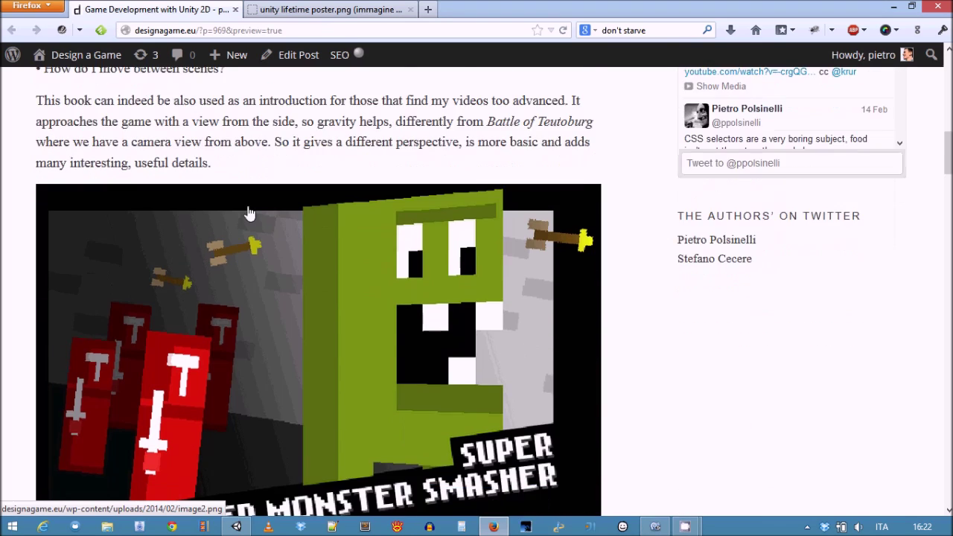
scroll(250, 214, down, 3)
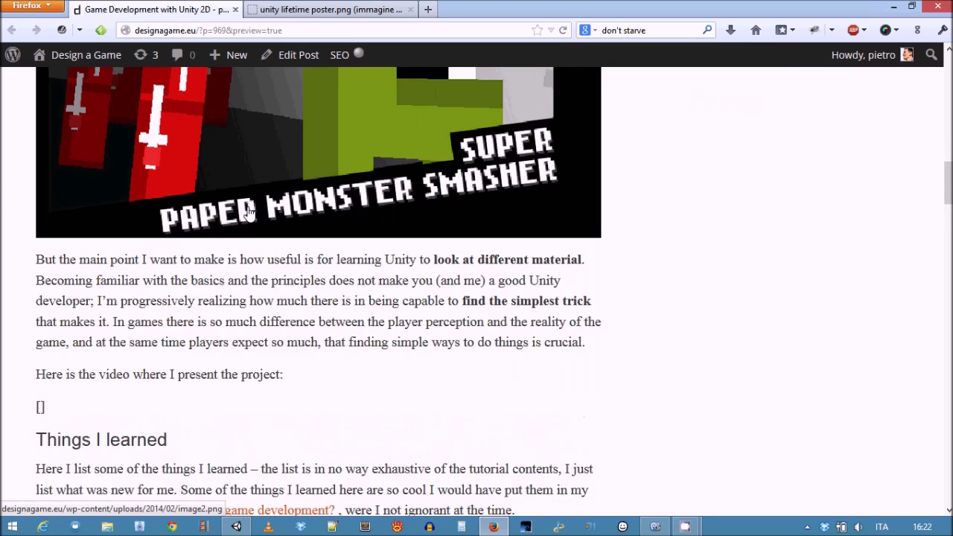
scroll(250, 214, down, 4)
scroll(249, 214, down, 3)
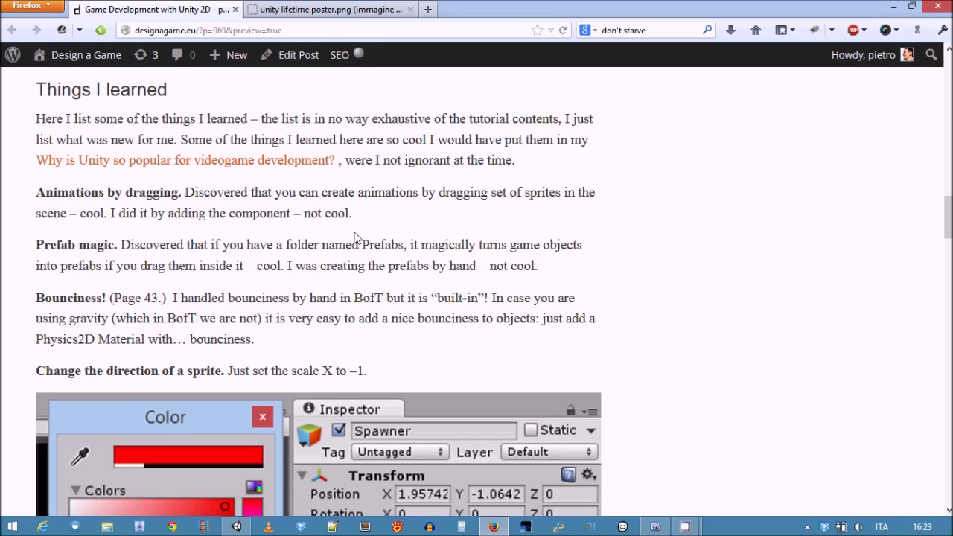
Step: Switch to Unity and select the Prefabs folder inside the project's Assets
key(alt+Tab)
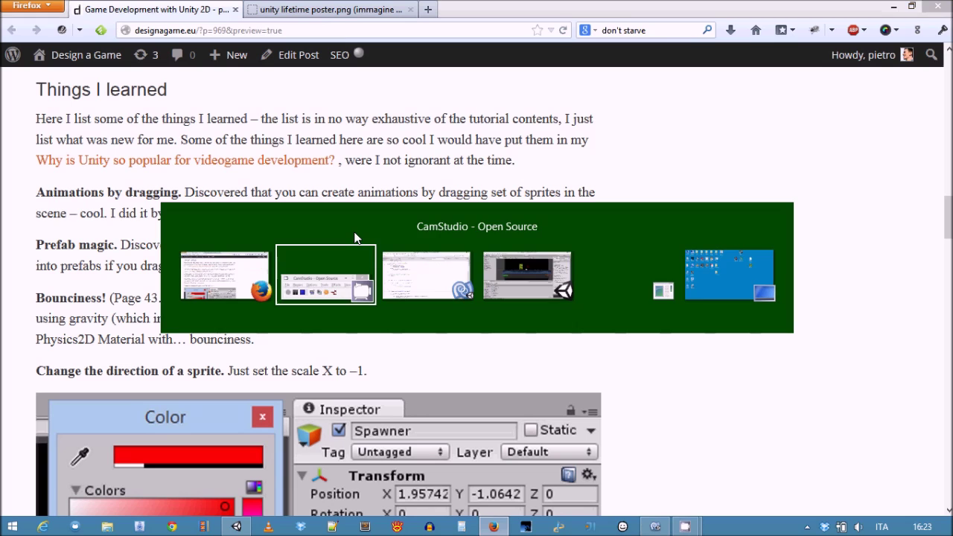
key(alt+Tab)
key(alt+Tab)
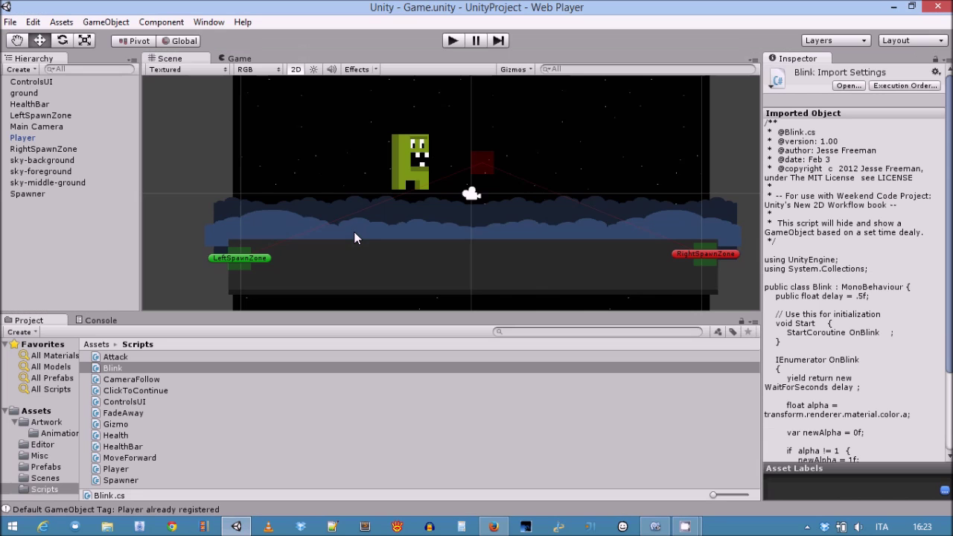
click(48, 411)
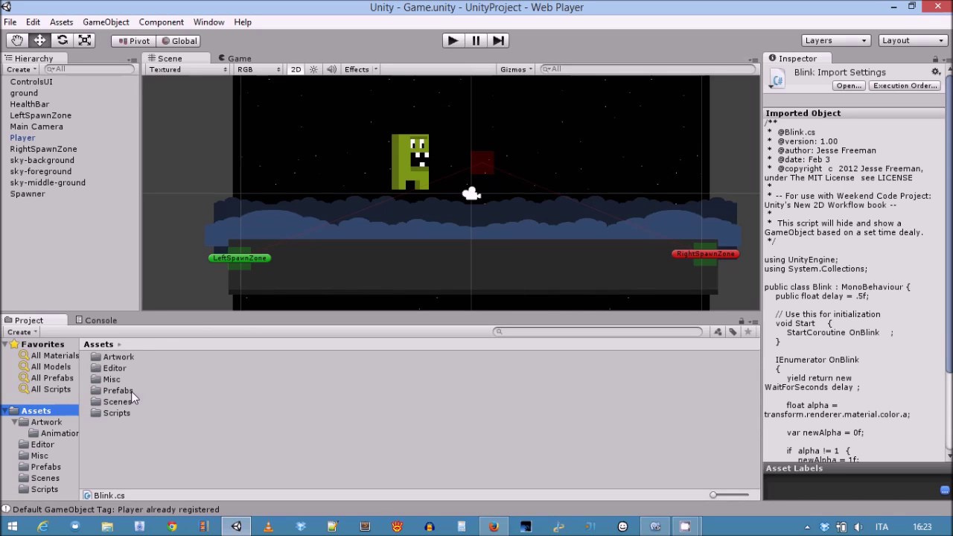
click(112, 390)
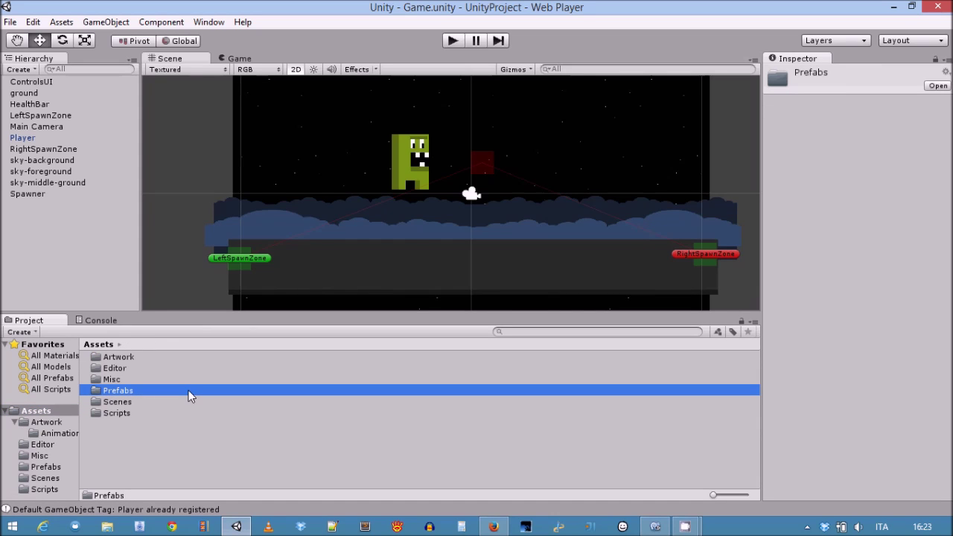
Step: Return to the blog post in Firefox and read the notes on prefabs, bounciness, sprite direction and color
key(alt+Tab)
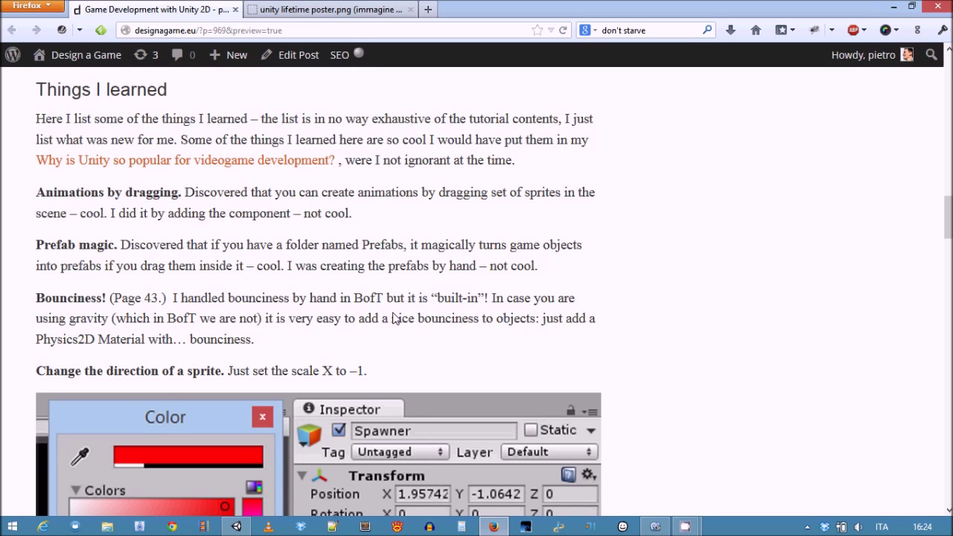
scroll(395, 318, down, 2)
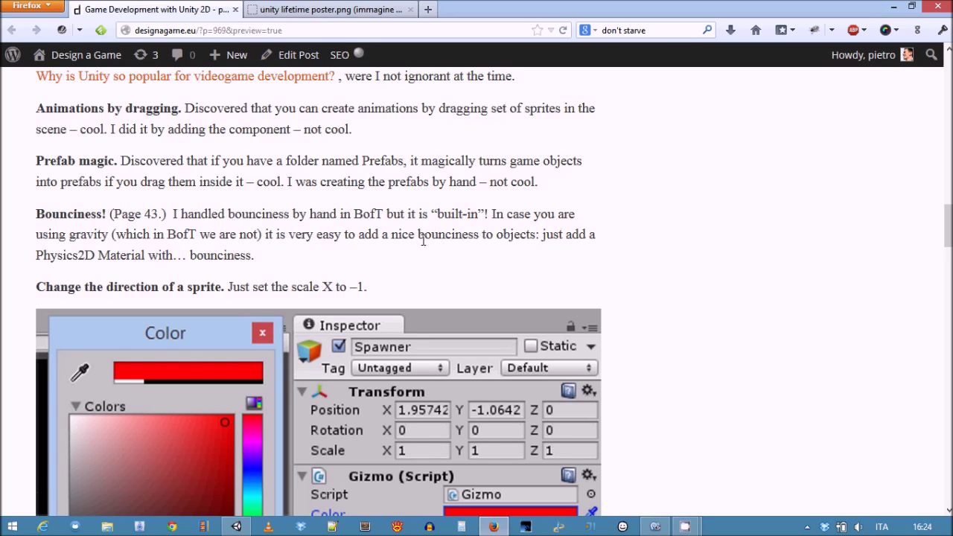
scroll(423, 236, down, 2)
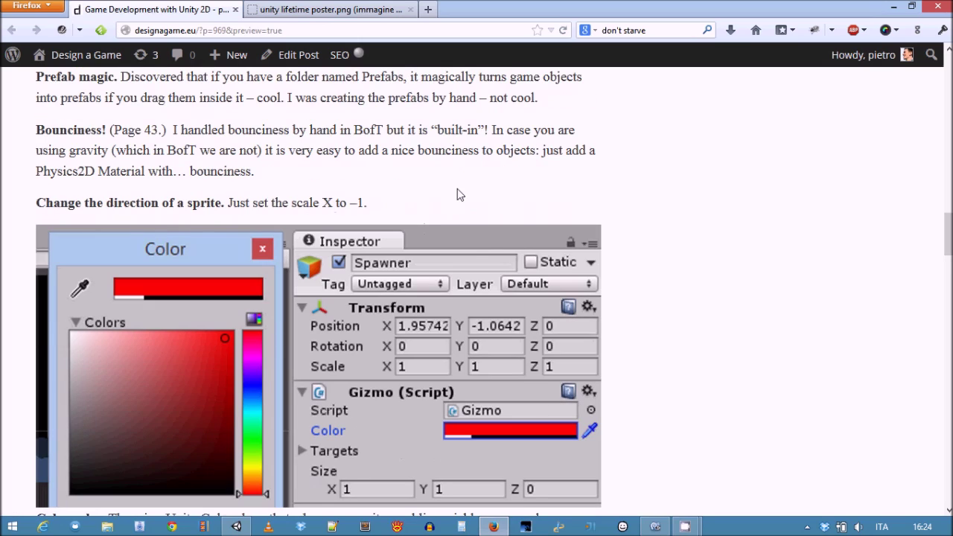
scroll(459, 194, down, 2)
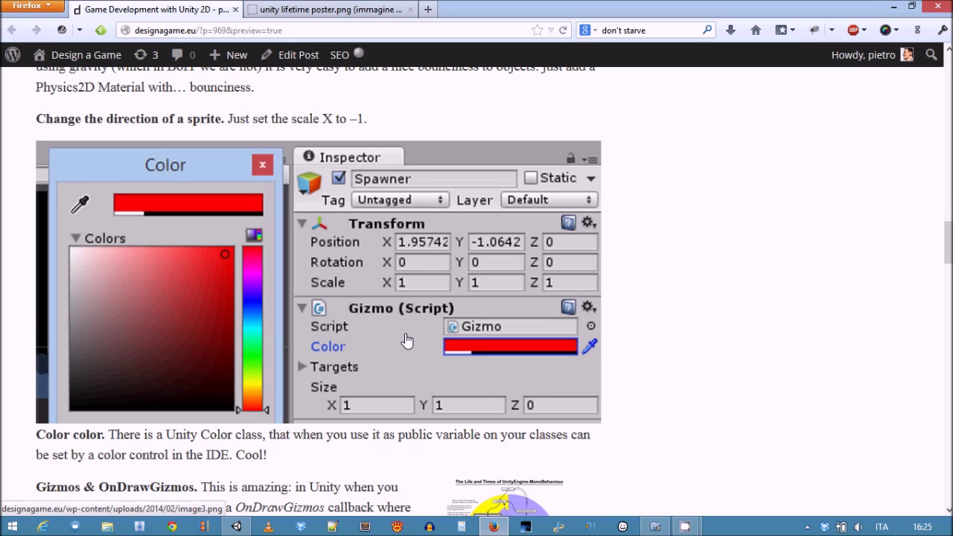
Step: Switch to Unity and select the Spawner object to examine its Gizmo script's color property
key(alt+Tab)
key(alt+Tab)
key(alt+Tab)
key(alt+Tab)
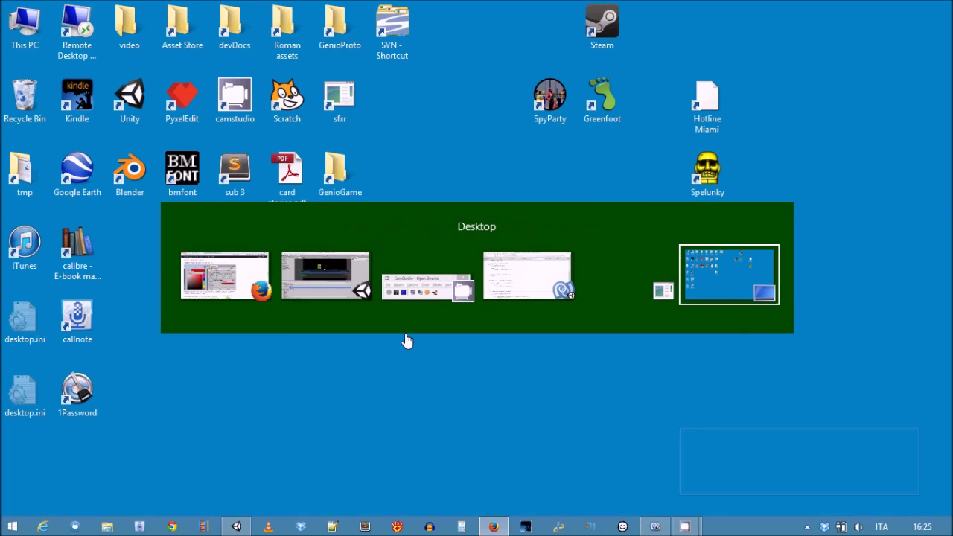
key(alt+Tab)
key(alt+Tab)
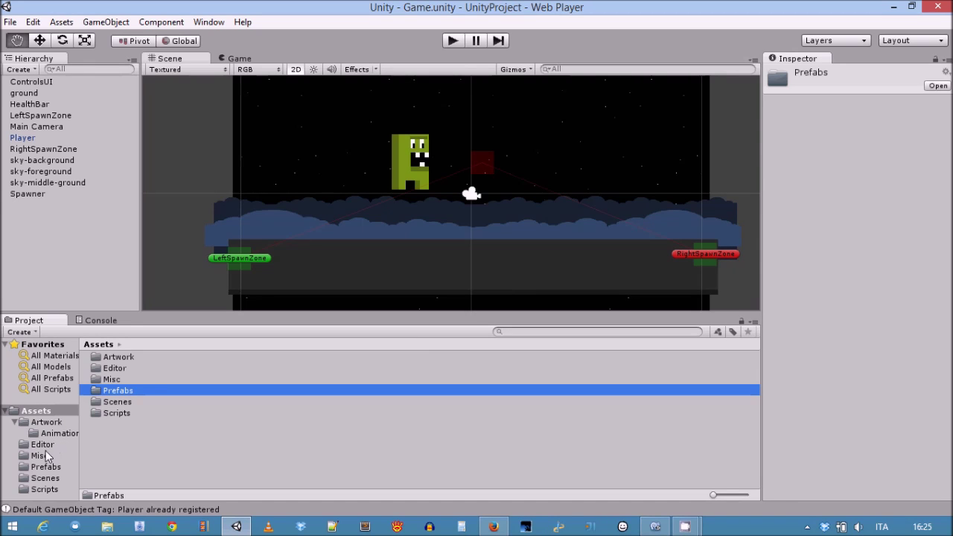
click(34, 194)
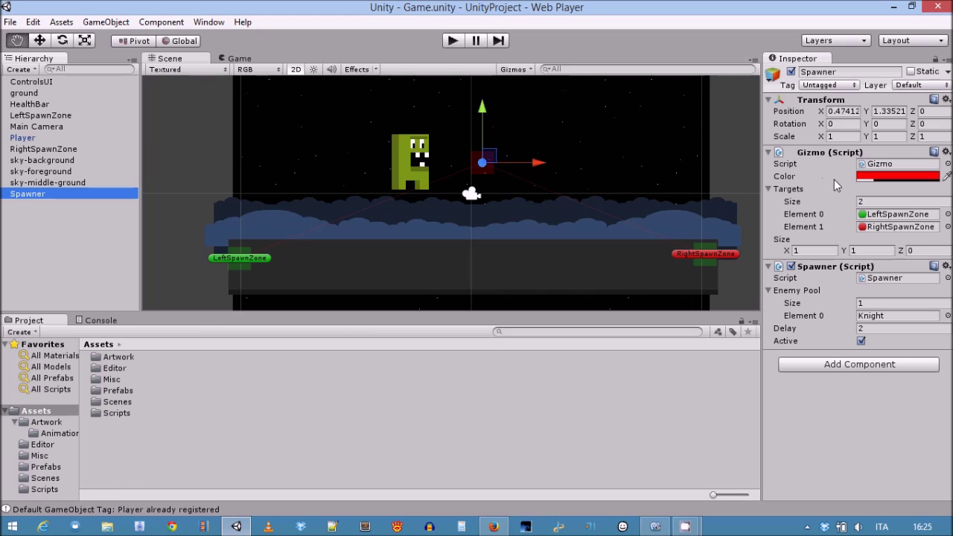
Step: Return to the blog post in Firefox and read the Gizmos & OnDrawGizmos notes
key(alt+Tab)
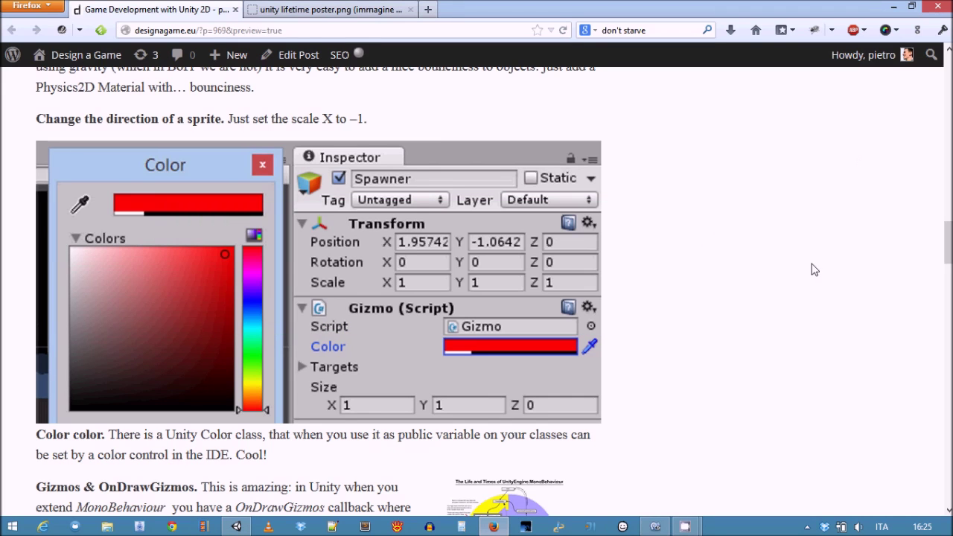
scroll(812, 267, down, 5)
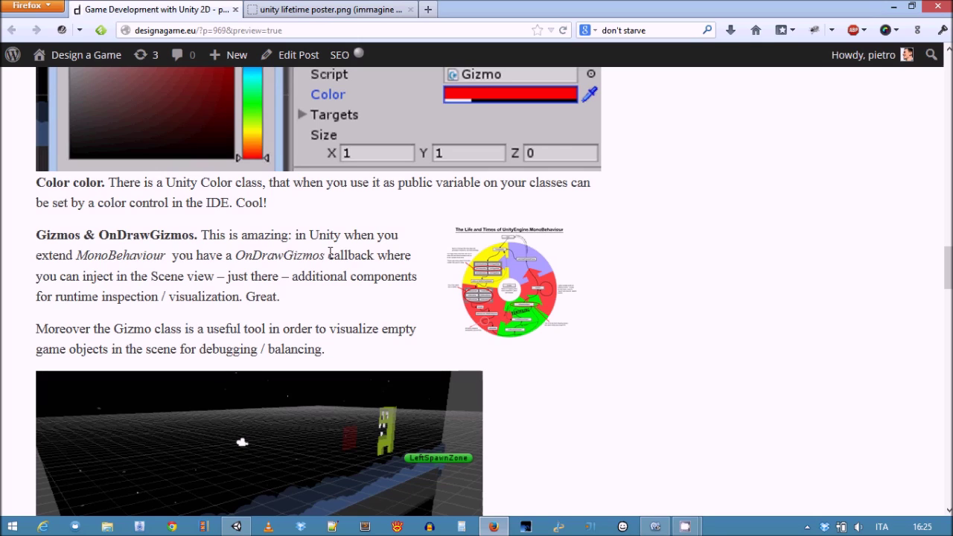
Step: Switch to Unity and examine the Spawner's gizmo and its left and right spawn zones in the Scene view
key(alt+Tab)
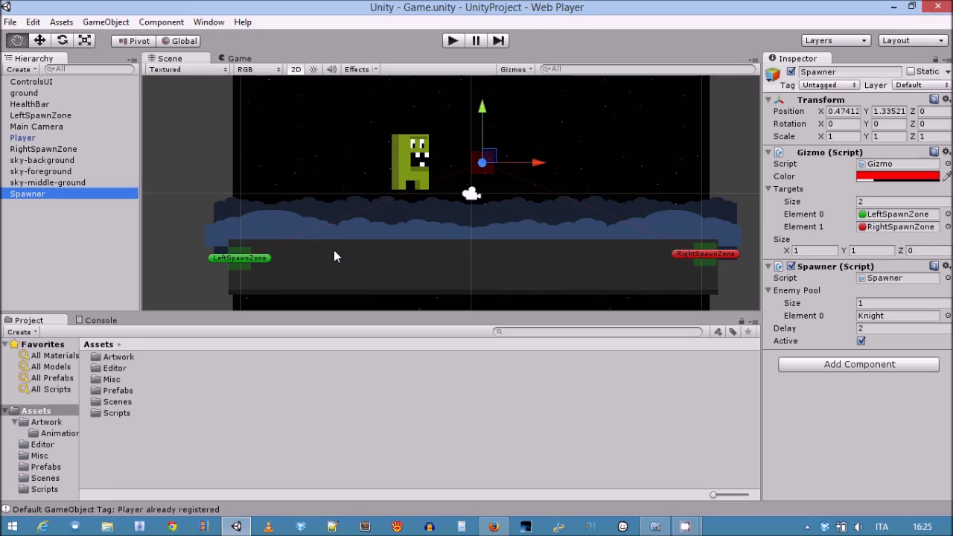
scroll(334, 249, down, 3)
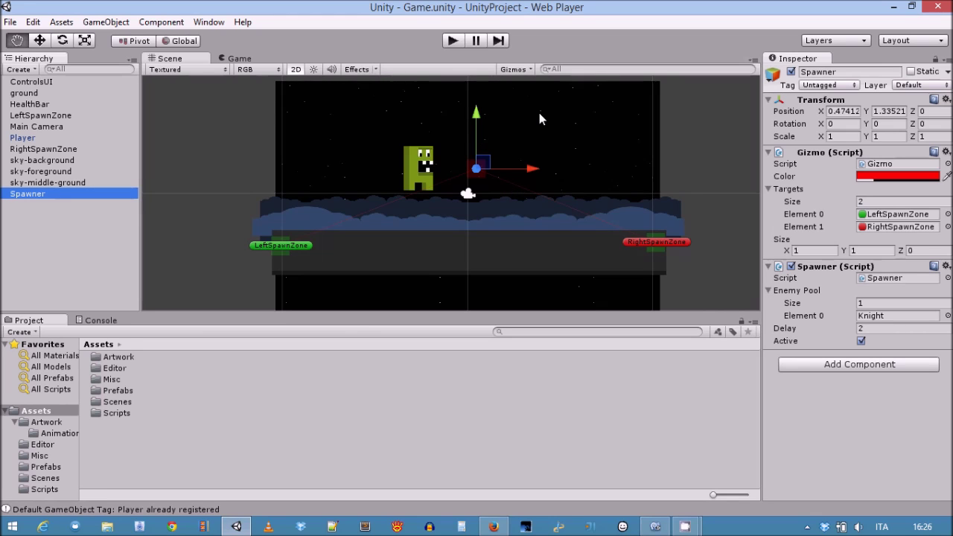
Step: Switch back to Firefox and view the UnityEngine.MonoBehaviour lifetime poster
key(alt+Tab)
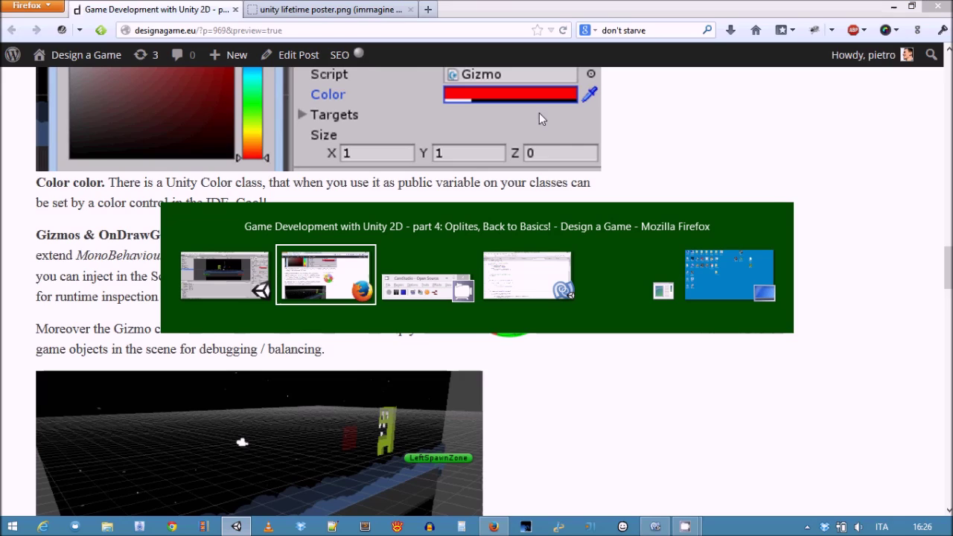
key(alt+Tab)
key(alt+shift+Tab)
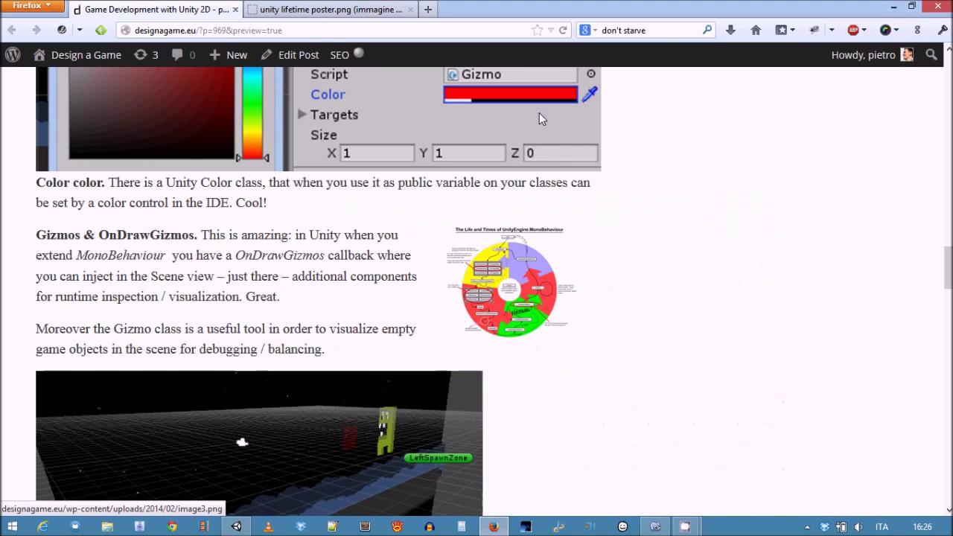
click(328, 9)
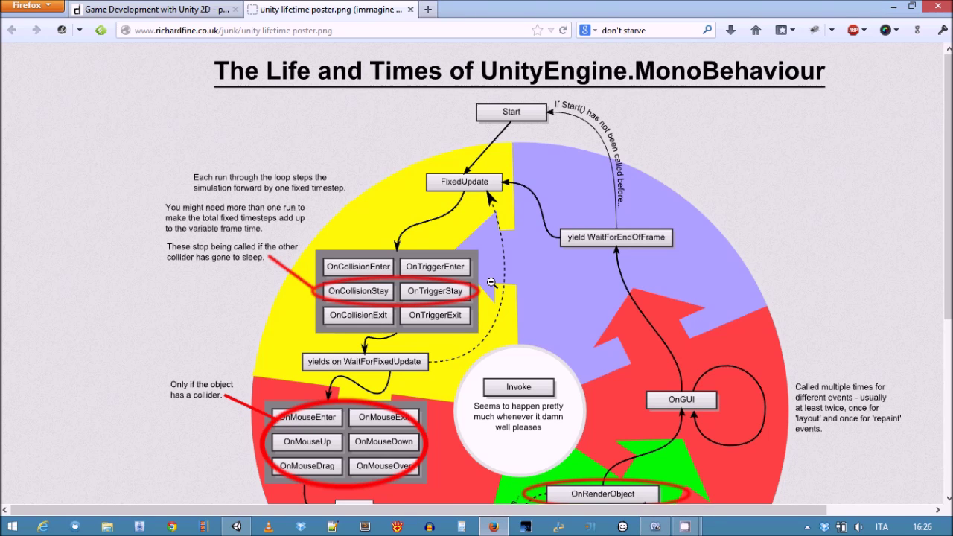
Step: Switch to Unity to look at the Spawner's scene again, and return to the lifetime poster in Firefox
key(alt+Tab)
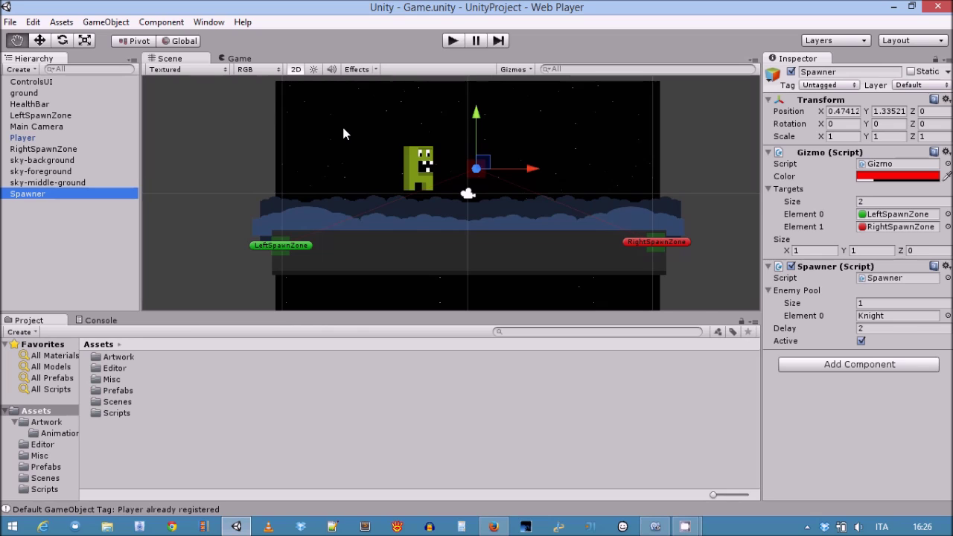
key(alt+Tab)
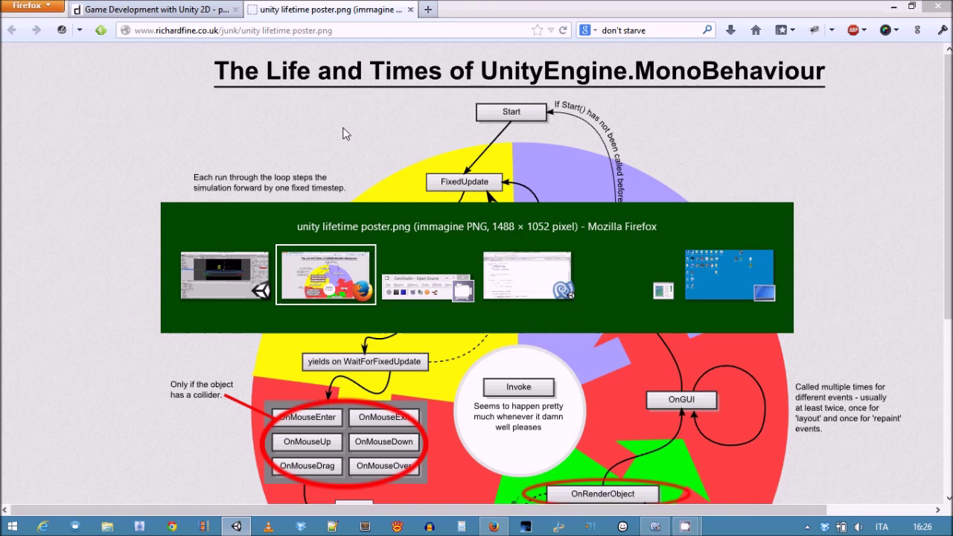
key(alt+shift+Tab)
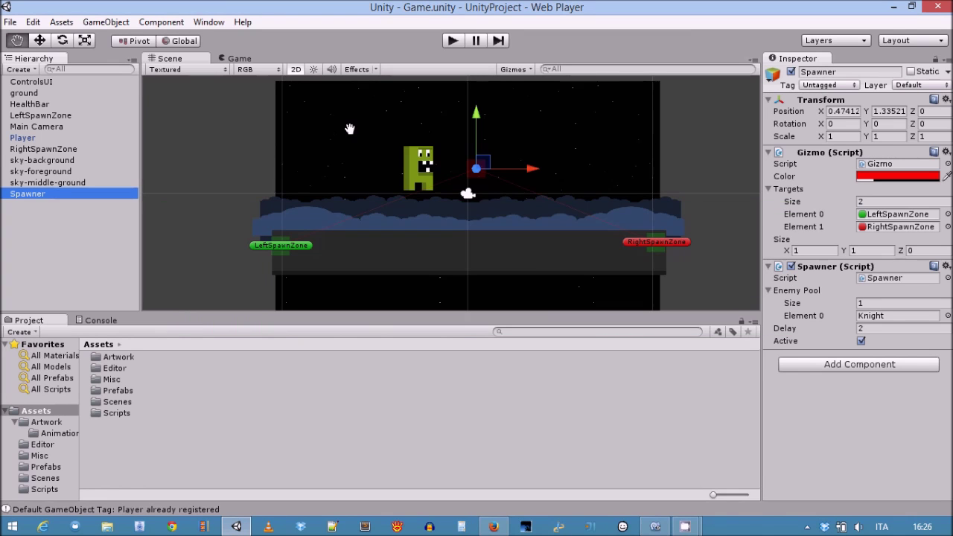
key(alt+Tab)
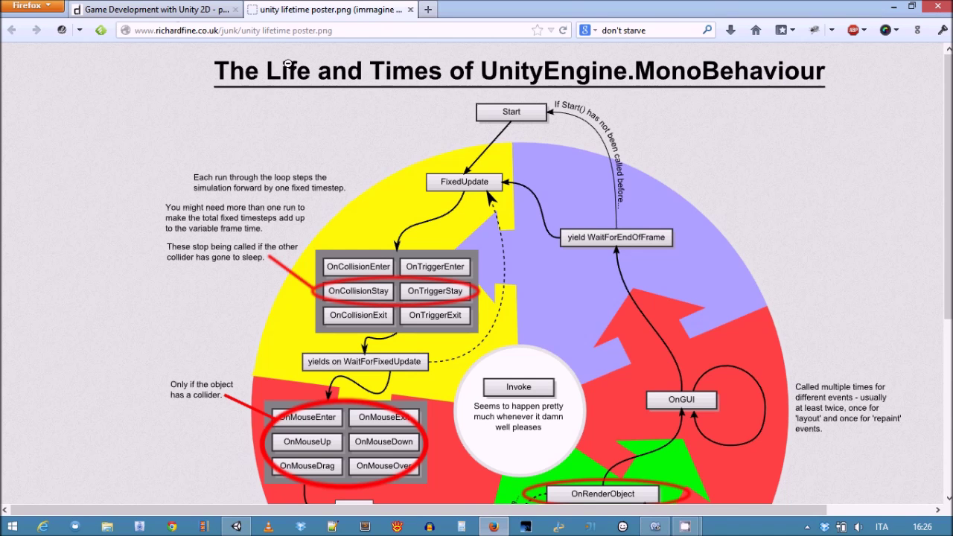
Step: Go back to the blog post and read the note on recursive usage of coroutines
click(175, 15)
scroll(284, 252, down, 2)
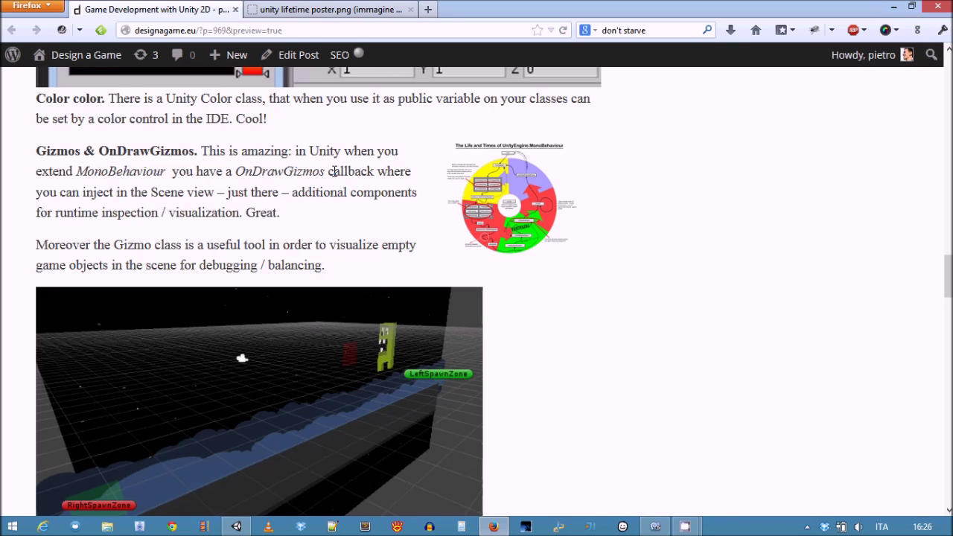
scroll(335, 172, down, 7)
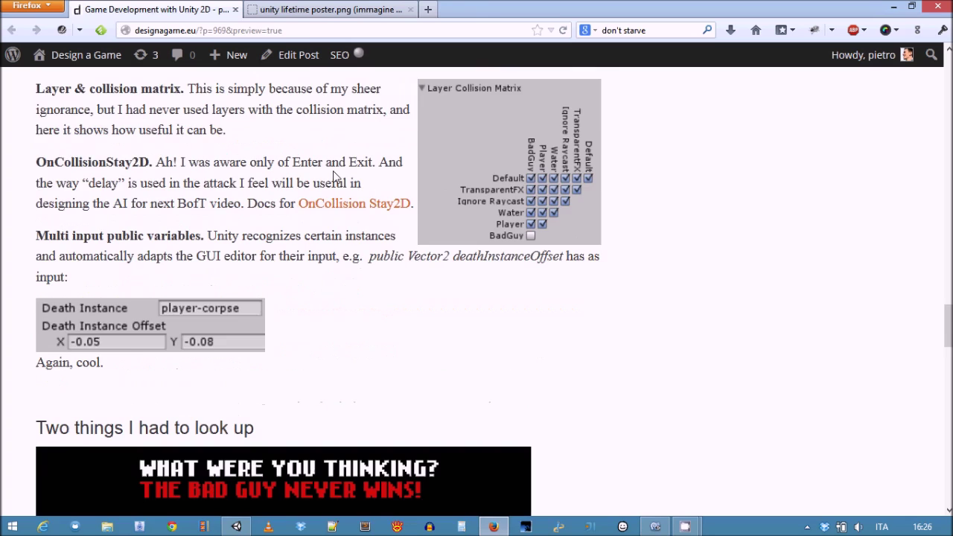
scroll(334, 176, up, 1)
scroll(334, 179, up, 3)
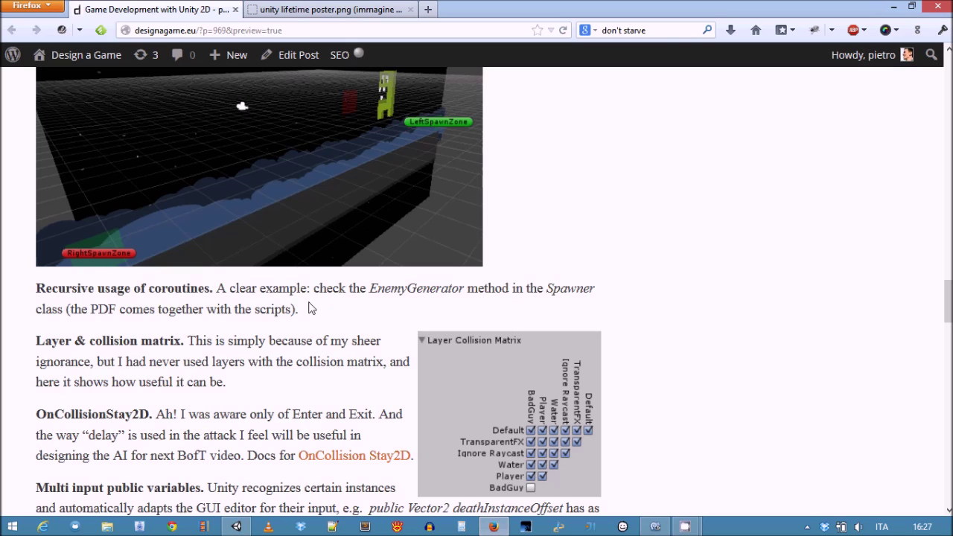
Step: Switch to MonoDevelop and read through the Attack.cs script down to its OnAttack coroutine
click(655, 527)
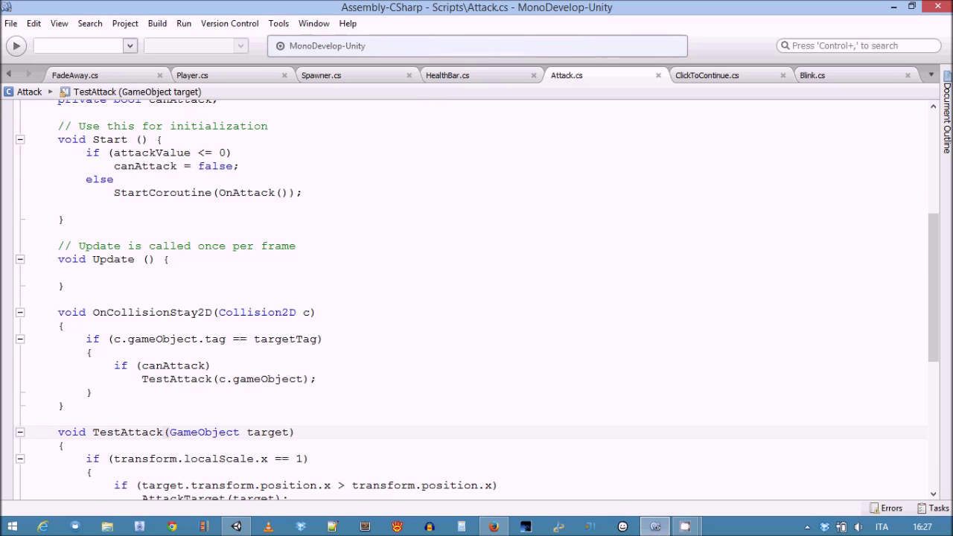
click(113, 180)
scroll(477, 298, up, 2)
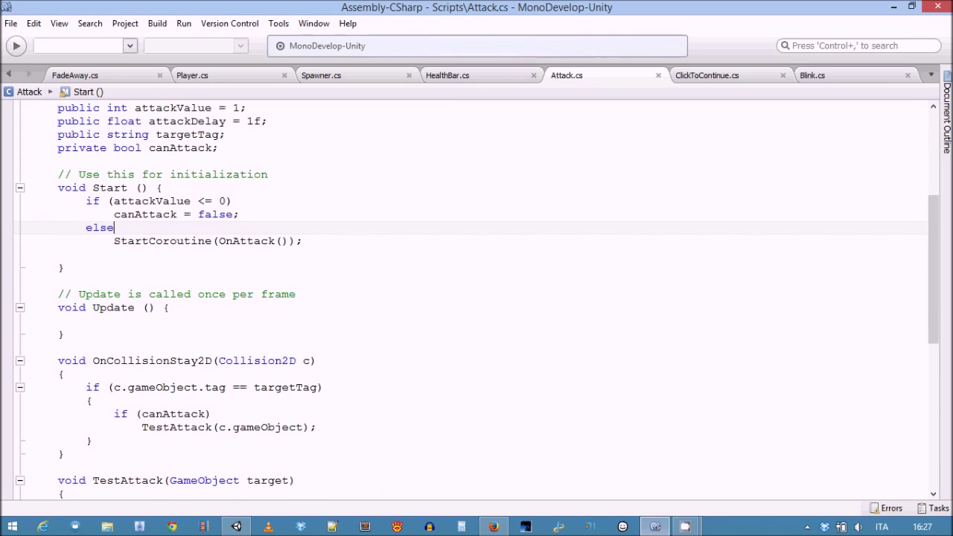
scroll(476, 298, down, 2)
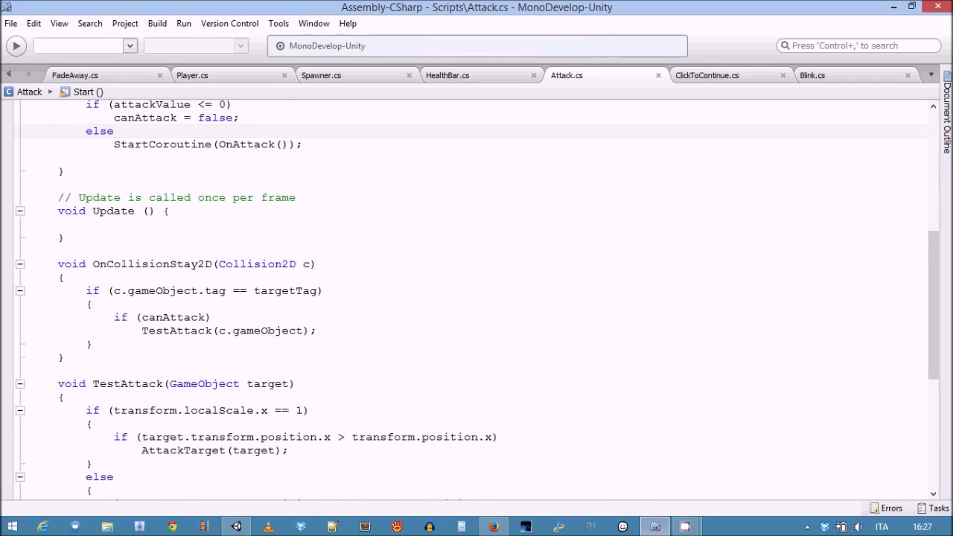
scroll(476, 298, down, 4)
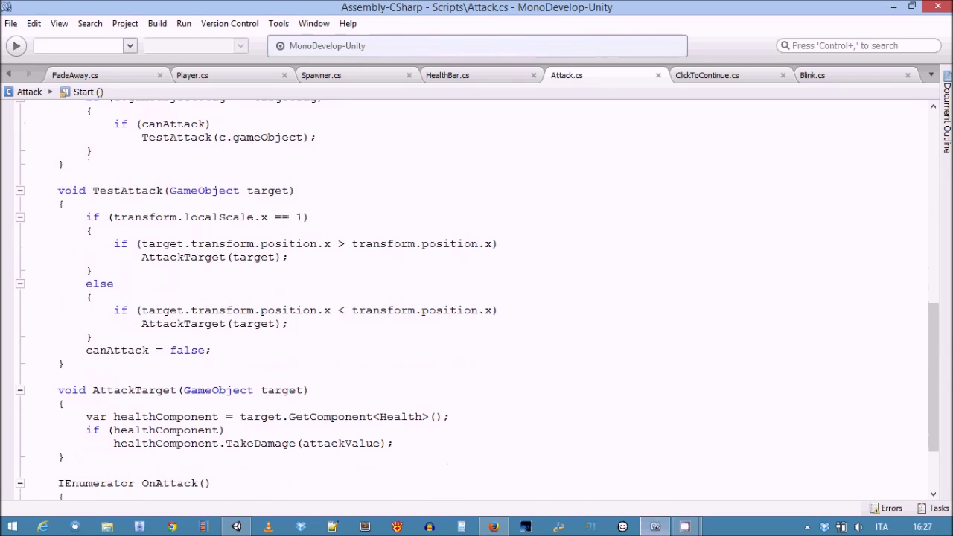
scroll(477, 298, down, 2)
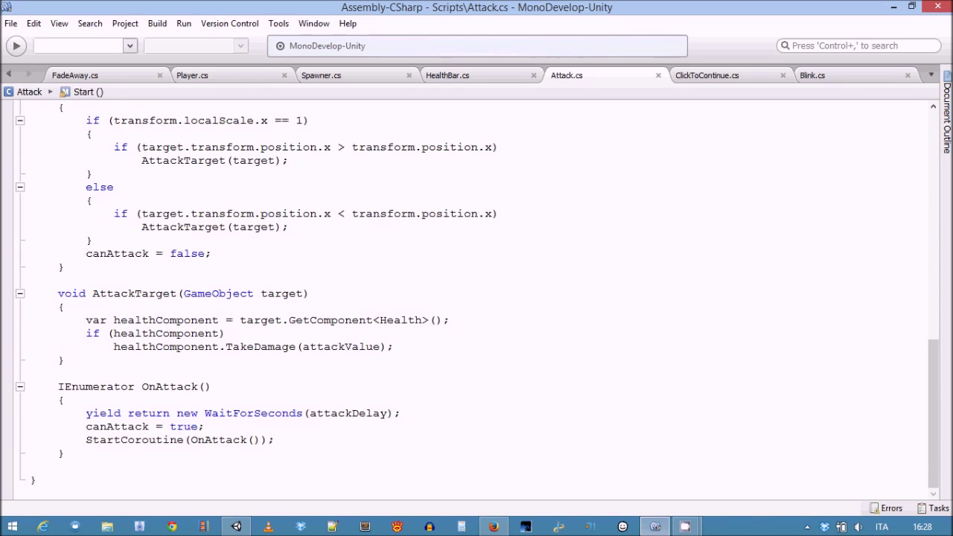
Step: Highlight the recursive StartCoroutine call and the WaitForSeconds line inside the OnAttack coroutine
drag(86, 440, 267, 439)
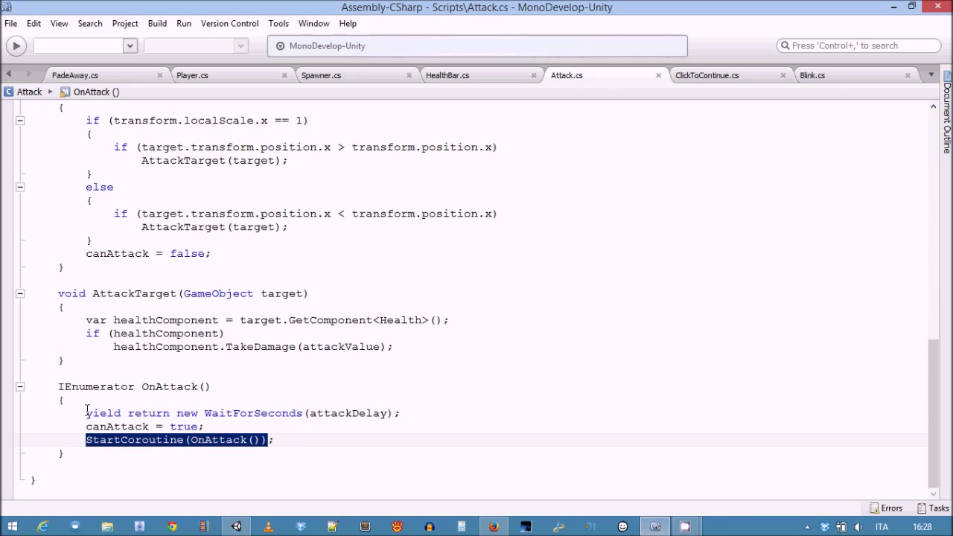
drag(86, 412, 411, 414)
click(205, 426)
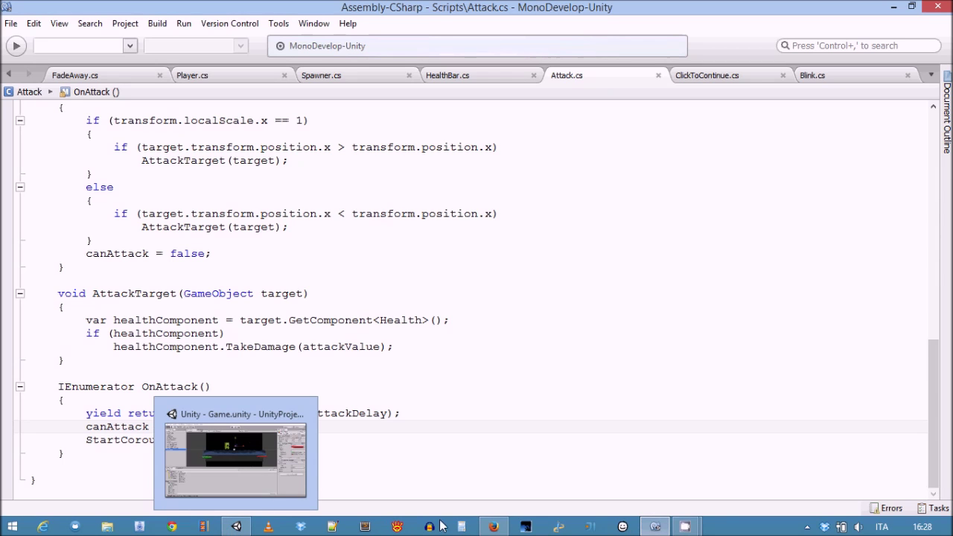
Step: Return to the blog post in Firefox and read the notes on the layer collision matrix, OnCollisionStay2D and multi input public variables
click(494, 527)
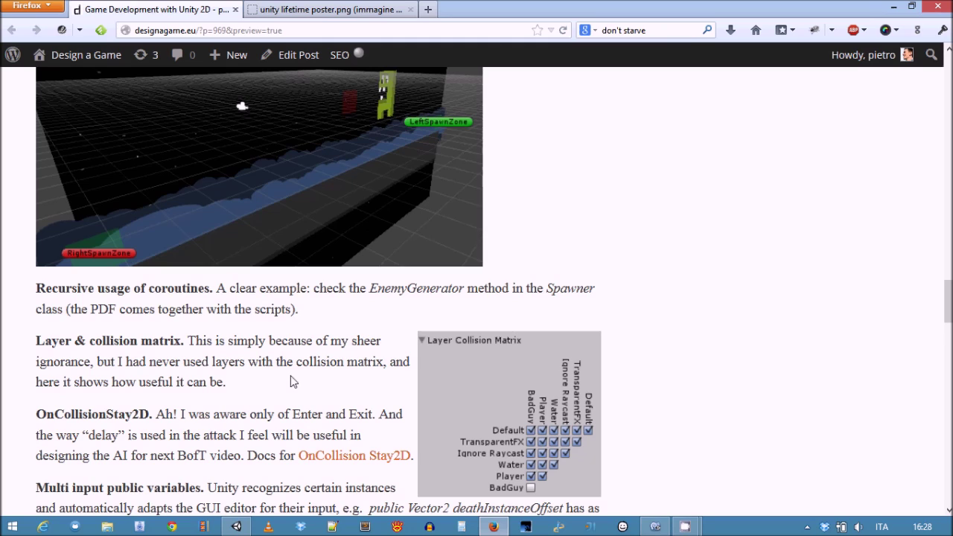
scroll(290, 381, down, 2)
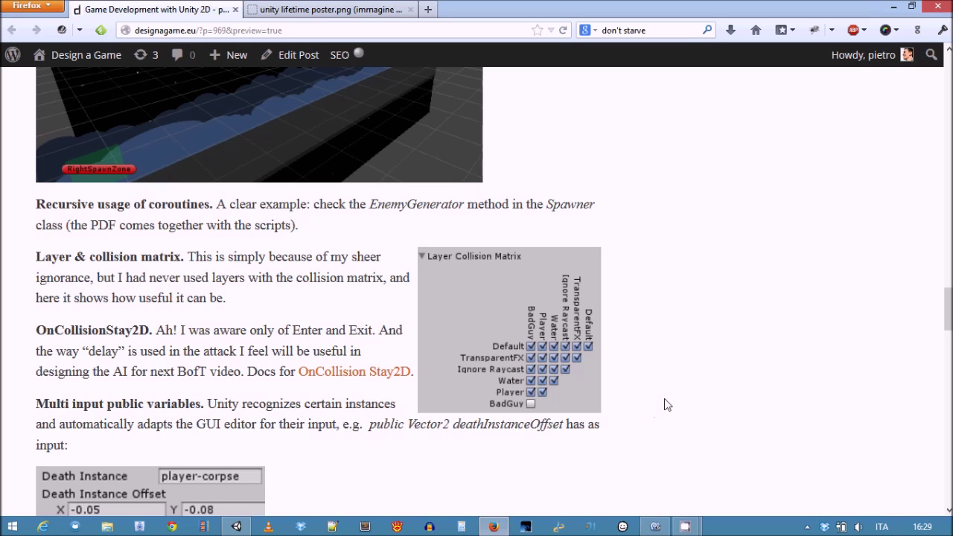
scroll(398, 404, down, 2)
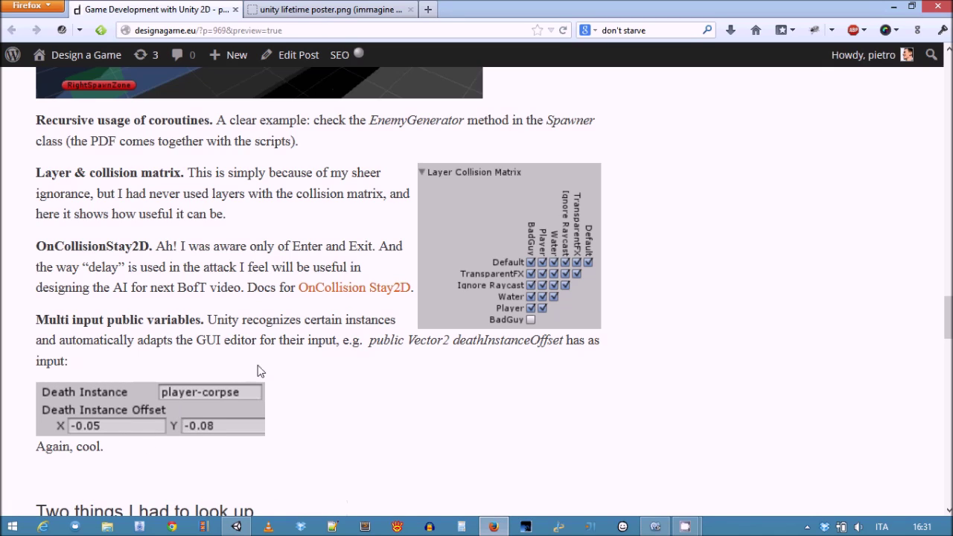
scroll(332, 348, down, 2)
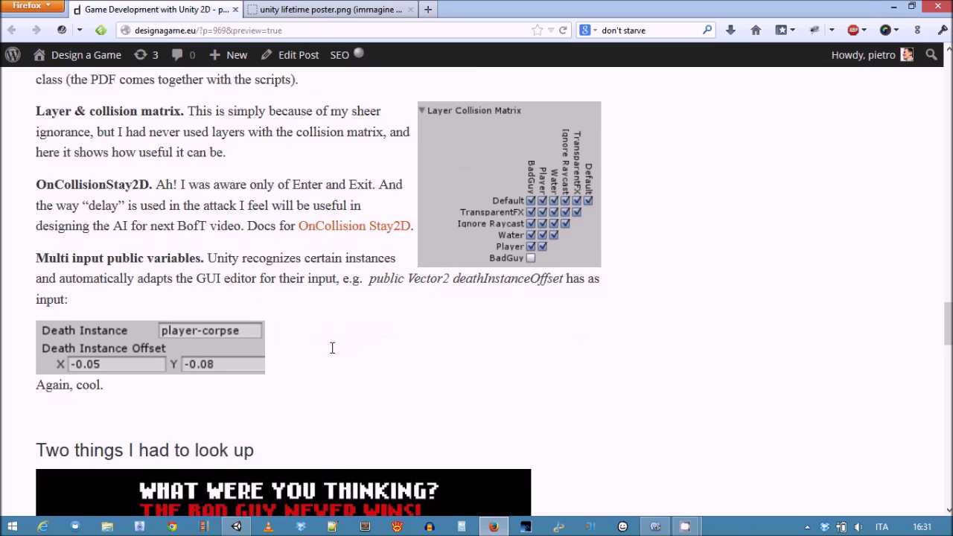
Step: Read the blog post's remaining sections, from "Two things I had to look up" through "Final notes"
scroll(332, 348, down, 4)
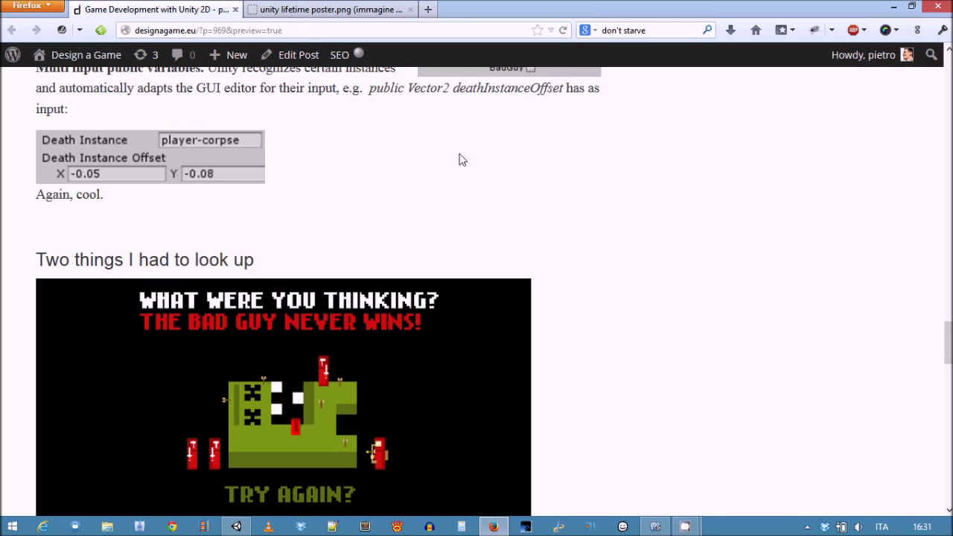
scroll(528, 182, down, 1)
scroll(528, 183, down, 3)
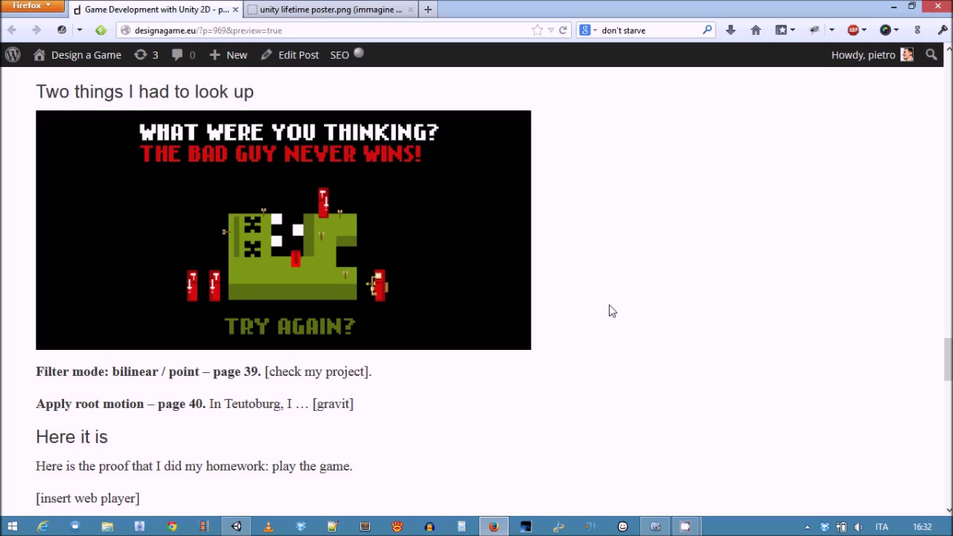
scroll(624, 306, down, 5)
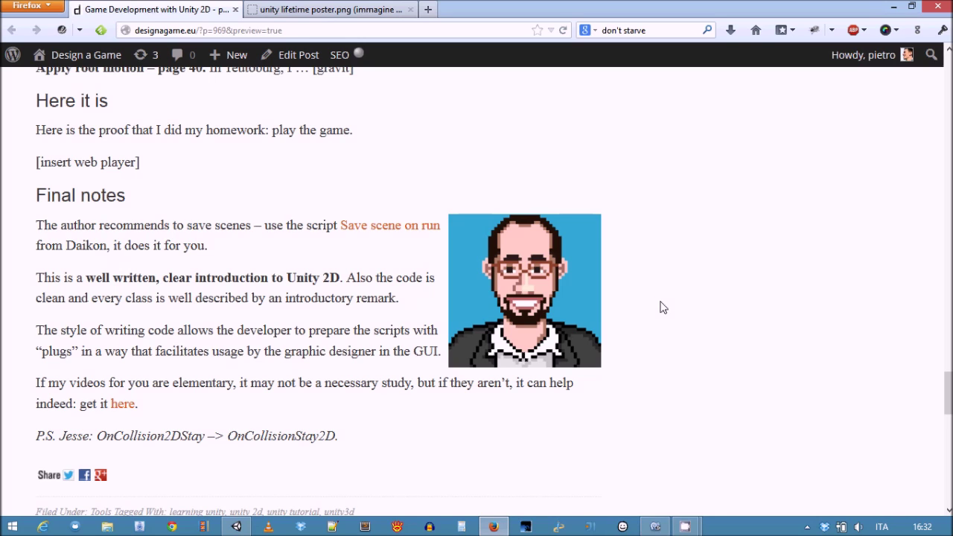
Step: Switch to MonoDevelop and review the FadeAway.cs script with its FadeTo coroutine
click(666, 530)
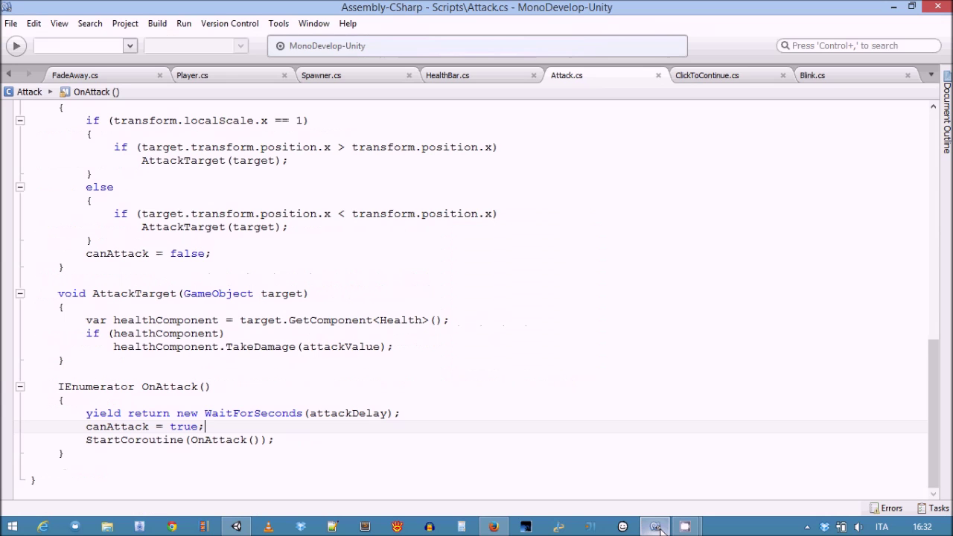
click(95, 74)
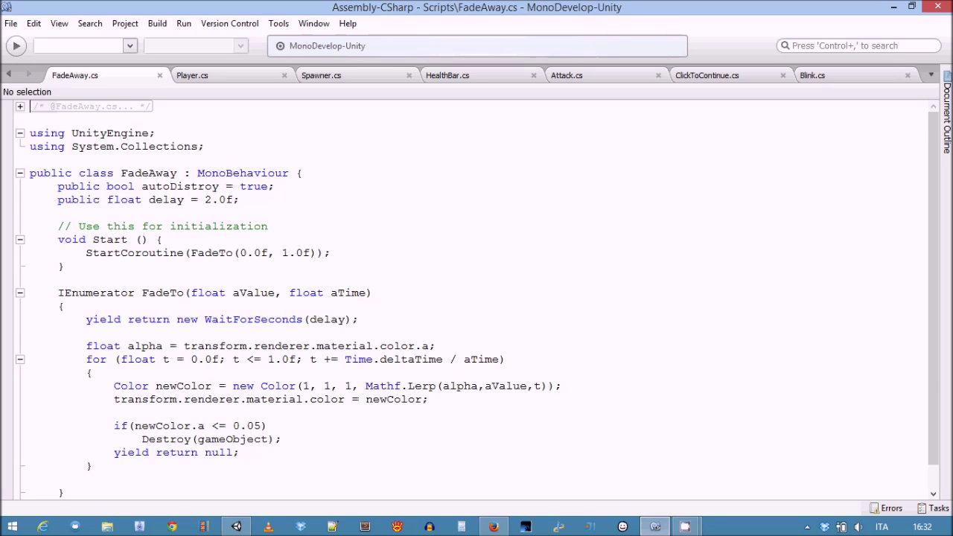
scroll(478, 300, down, 1)
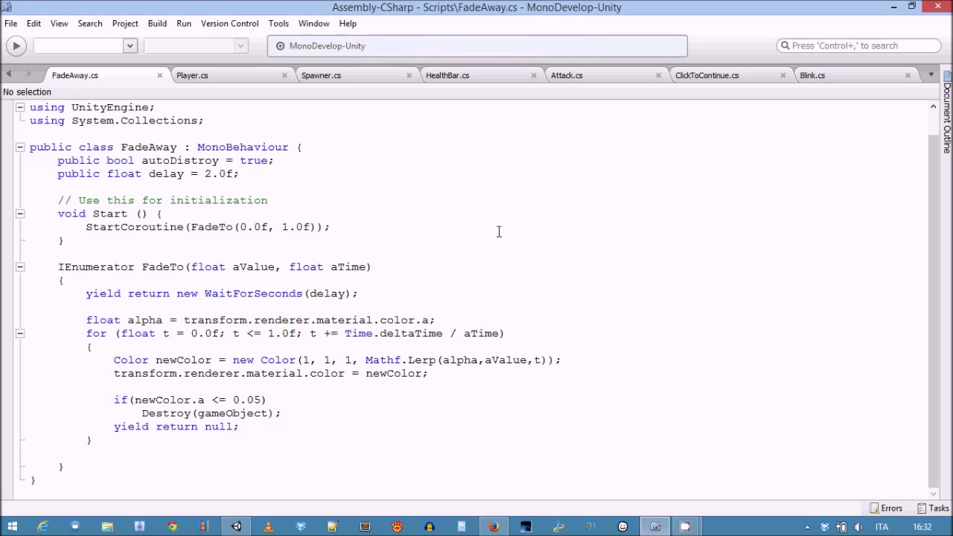
Step: Open the Player.cs script and review its movement code in the Update method
click(222, 78)
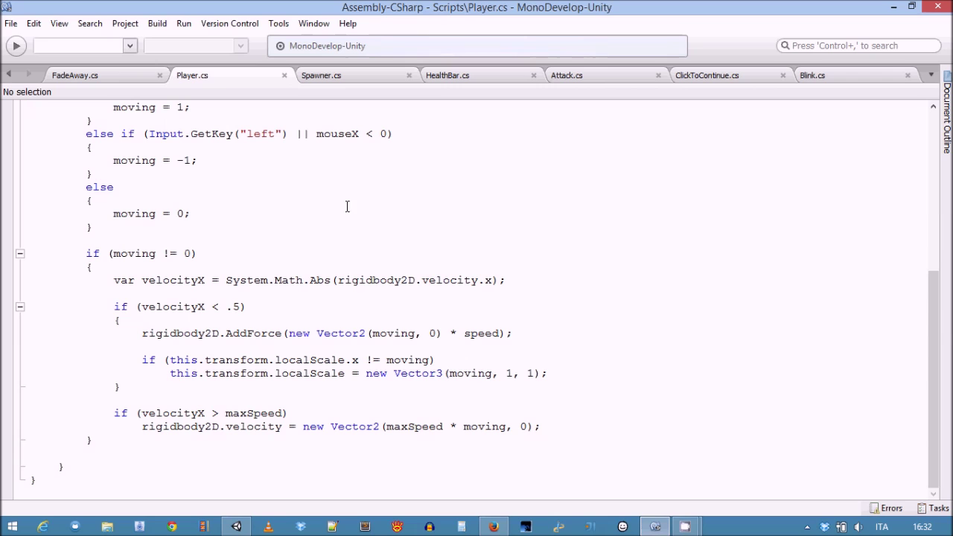
scroll(476, 298, up, 2)
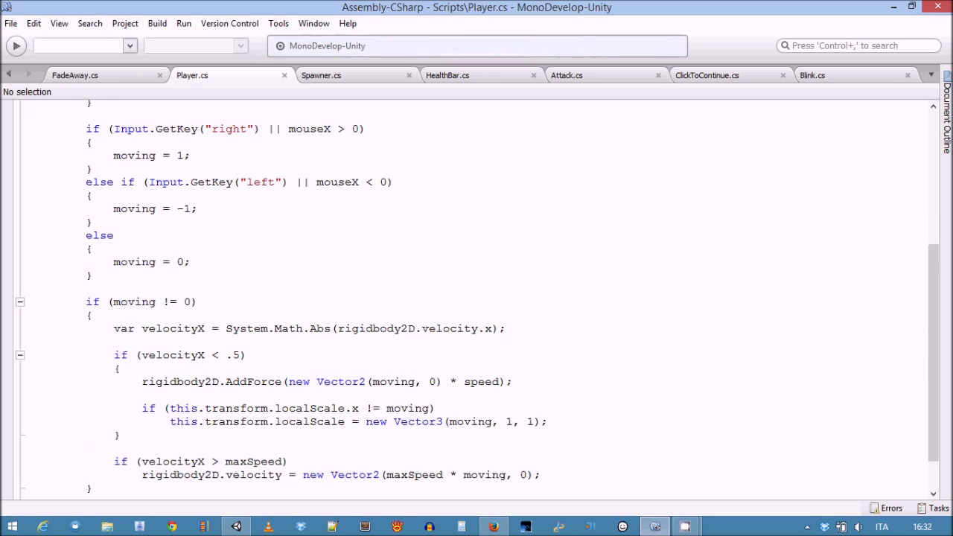
scroll(477, 298, up, 5)
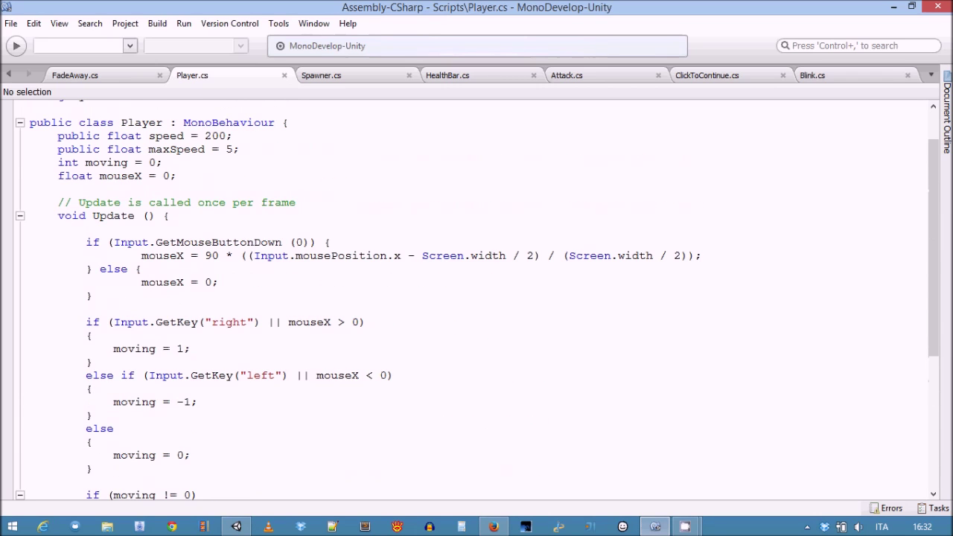
scroll(340, 215, down, 6)
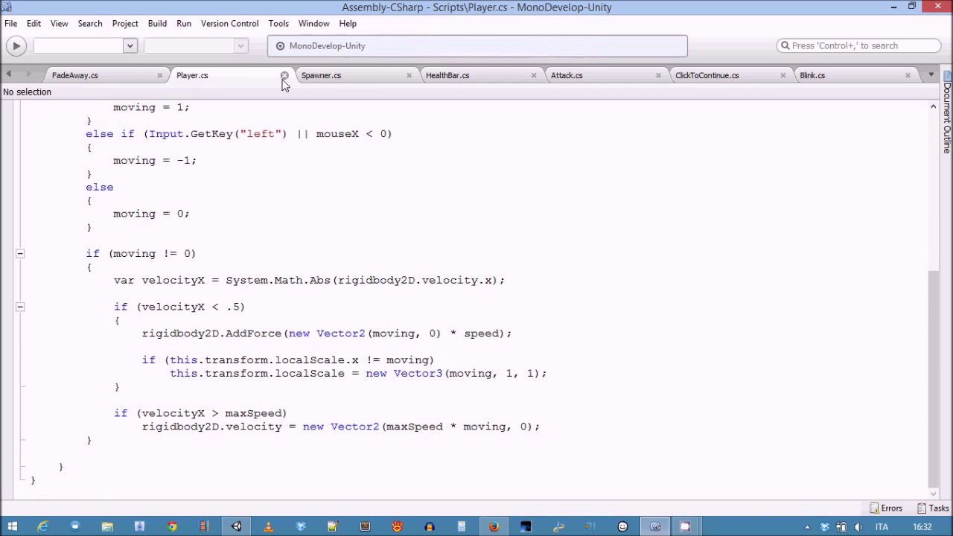
Step: Open the Spawner.cs script and review its code through the EnemyGenerator coroutine
click(349, 77)
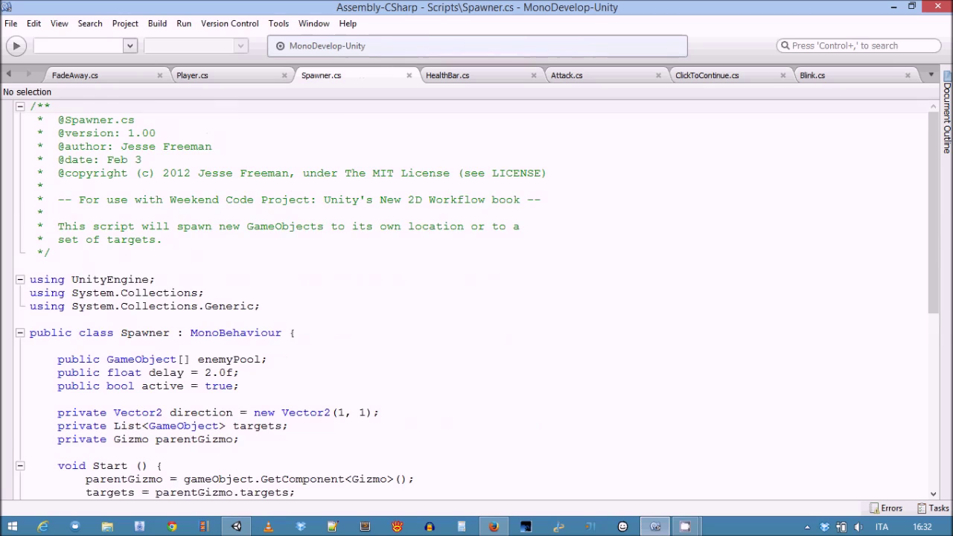
scroll(477, 298, down, 2)
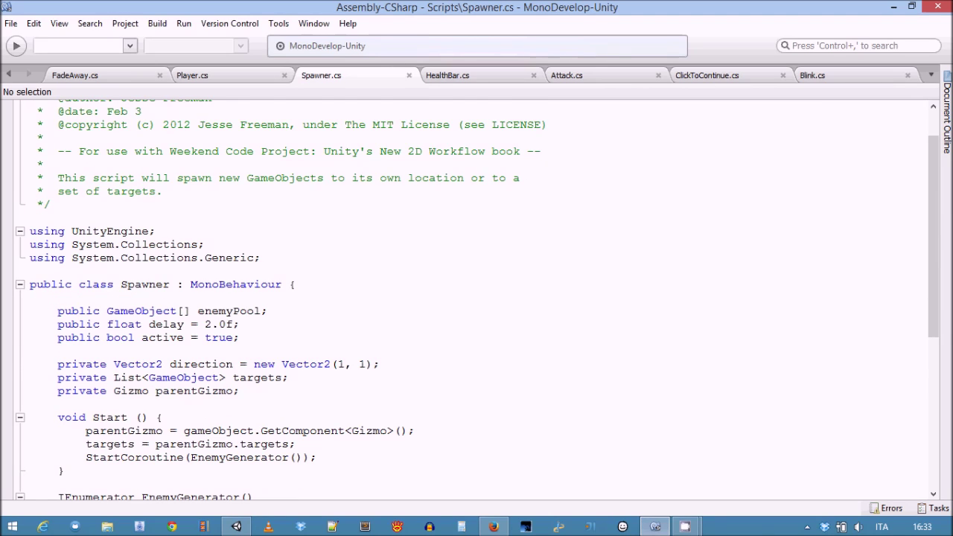
scroll(476, 298, down, 2)
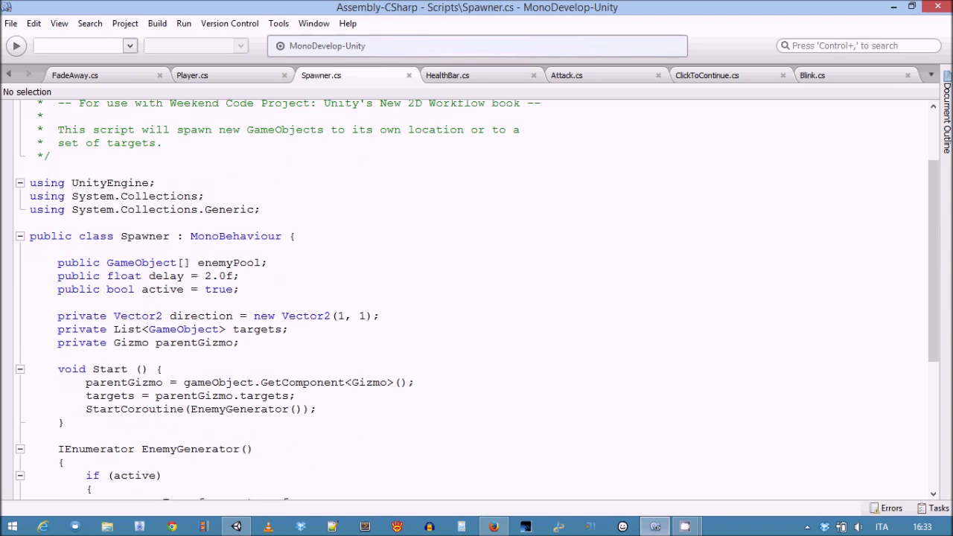
scroll(439, 320, down, 4)
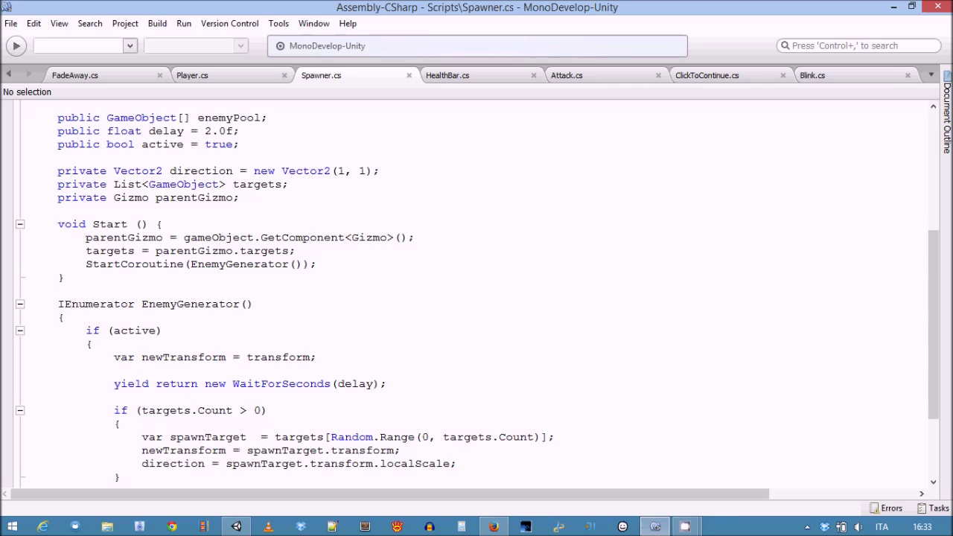
scroll(477, 298, down, 3)
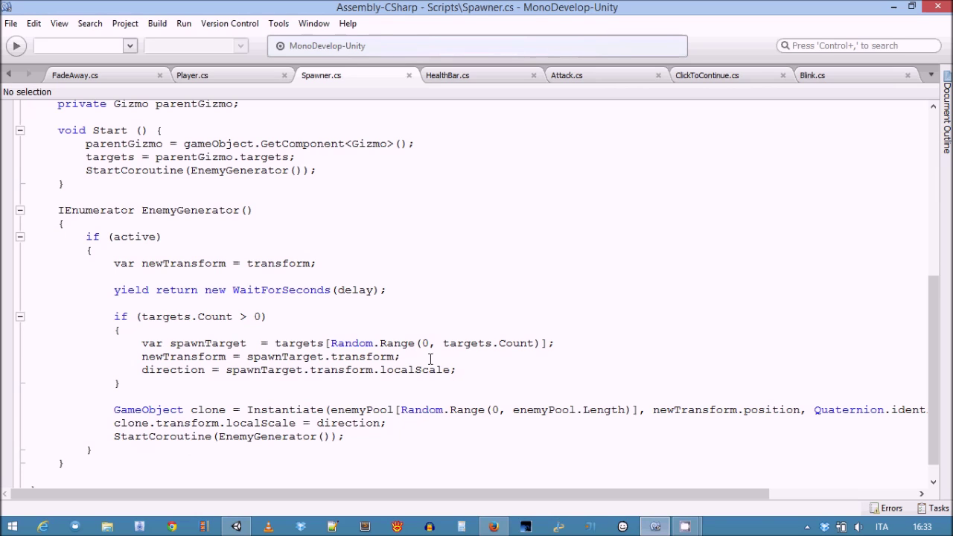
scroll(307, 261, down, 1)
Step: Review the OnGUI drawing code in HealthBar.cs and the collision and attack methods in Attack.cs
click(444, 76)
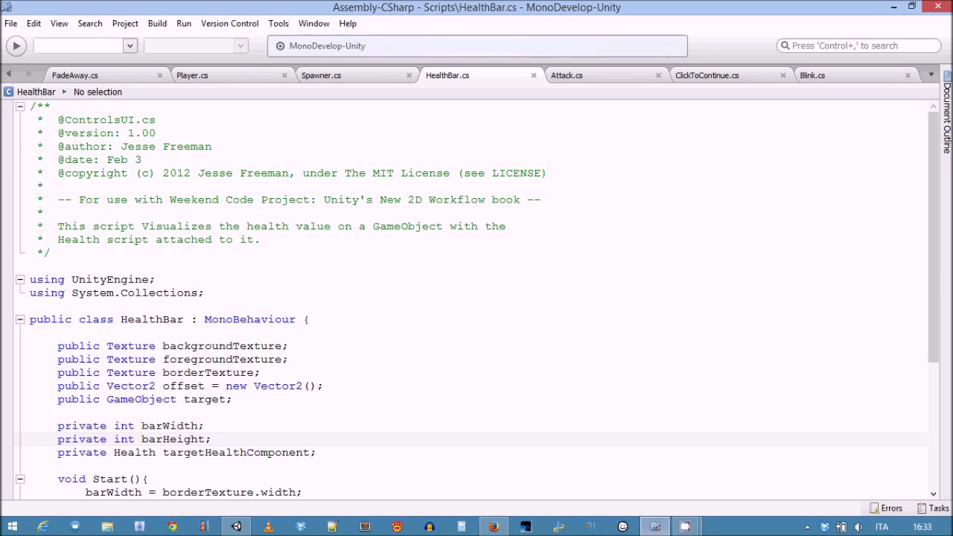
scroll(352, 337, down, 1)
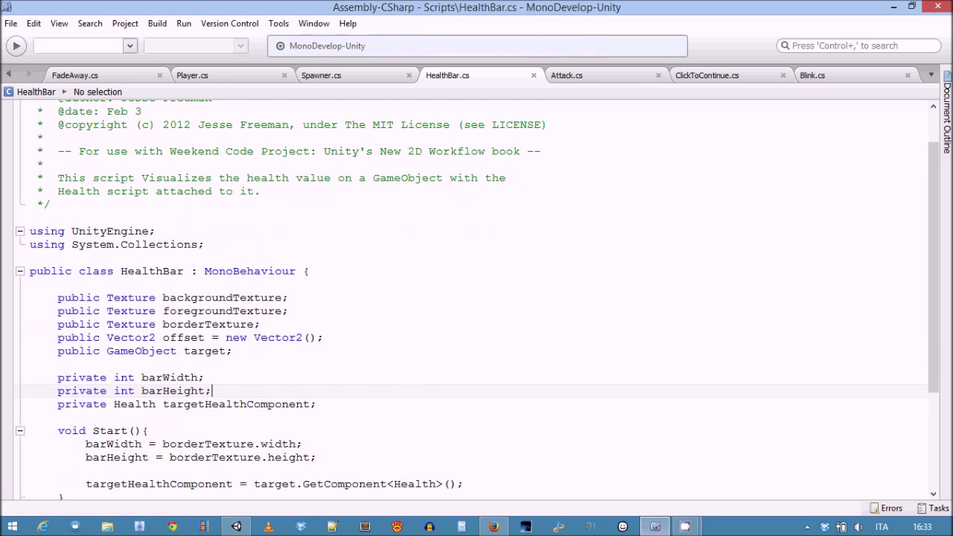
scroll(171, 382, down, 4)
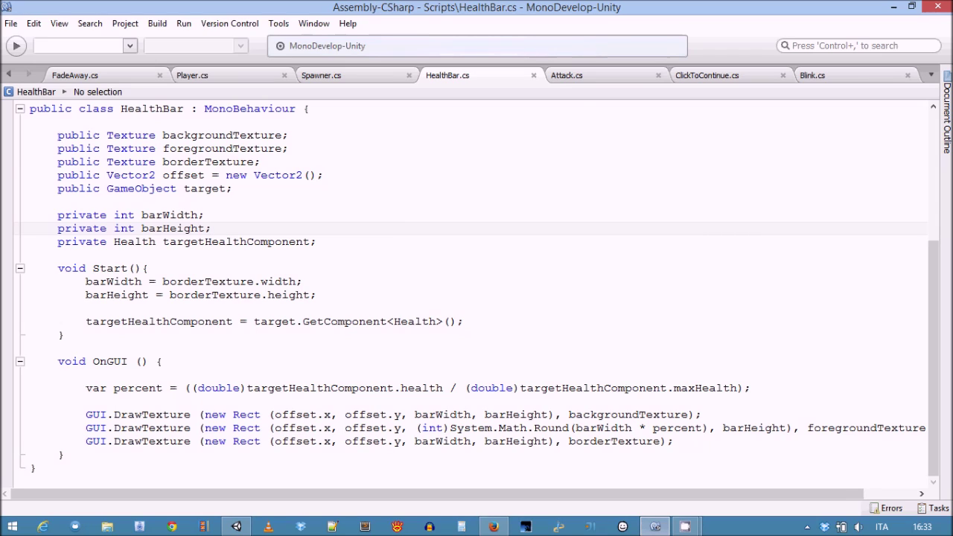
click(601, 79)
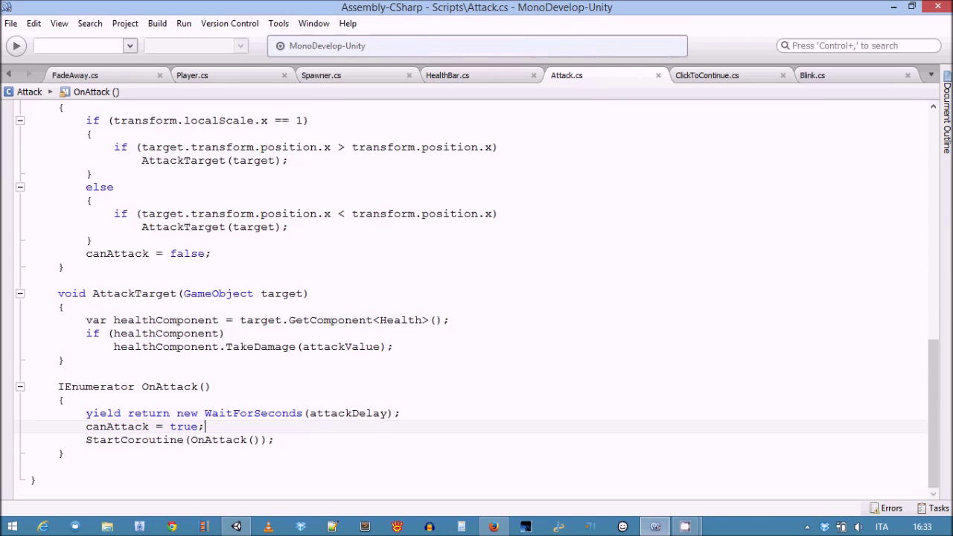
scroll(477, 298, up, 4)
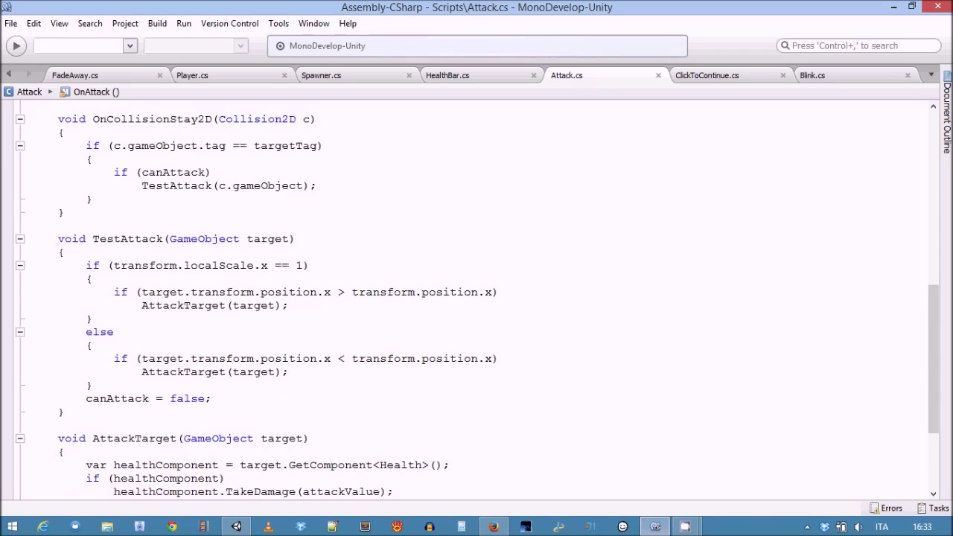
Step: Open the ClickToContinue.cs script and examine its public scene variable and LoadScene method
click(703, 77)
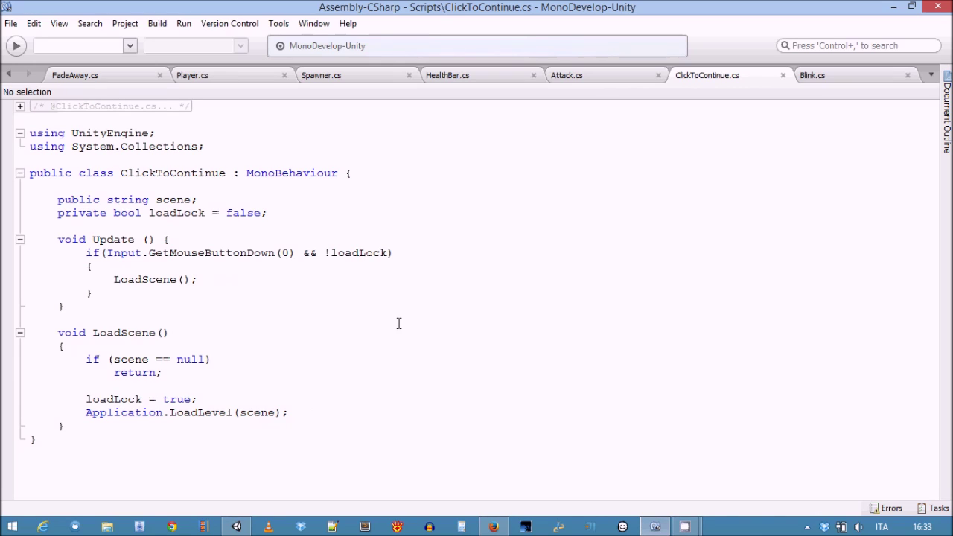
drag(58, 200, 198, 199)
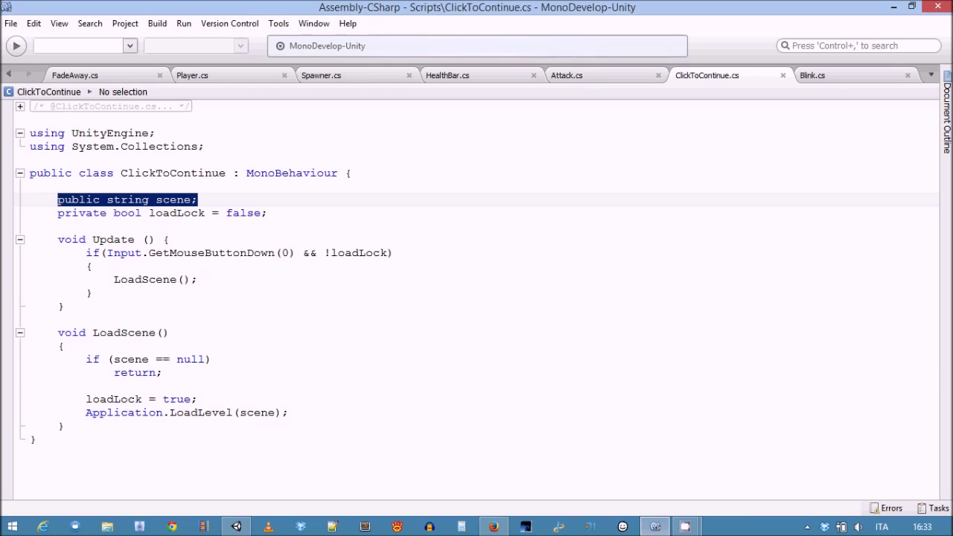
click(170, 333)
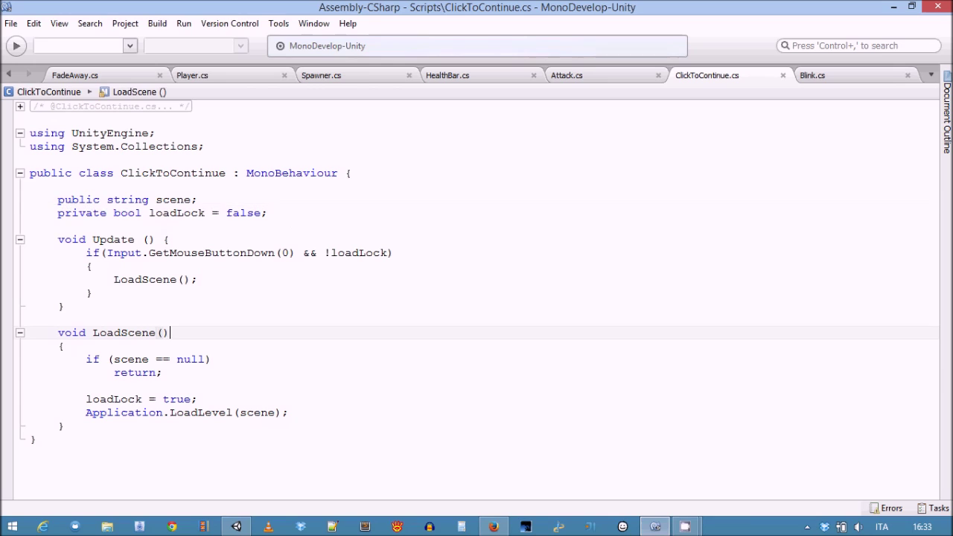
Step: Review the OnBlink coroutine in Blink.cs and switch back to the Unity editor
click(838, 76)
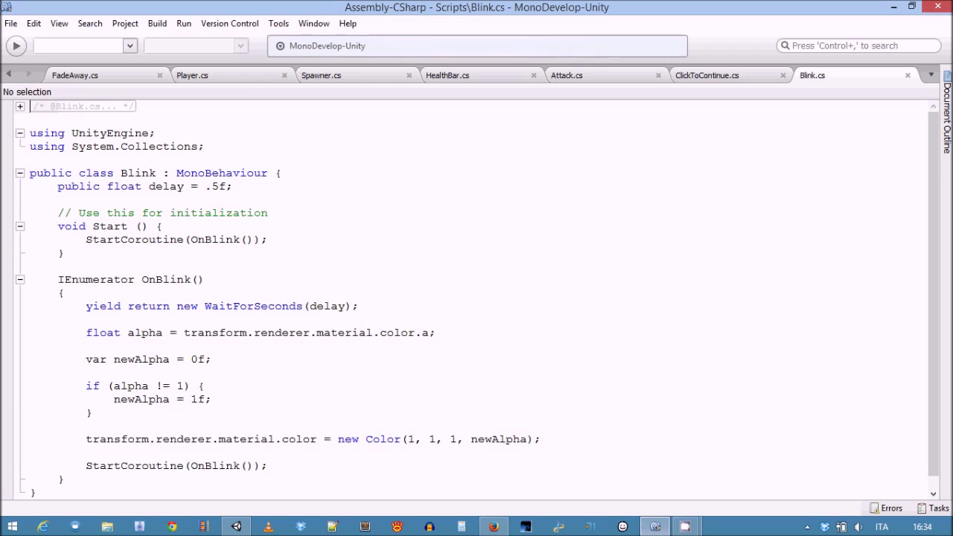
scroll(452, 311, down, 1)
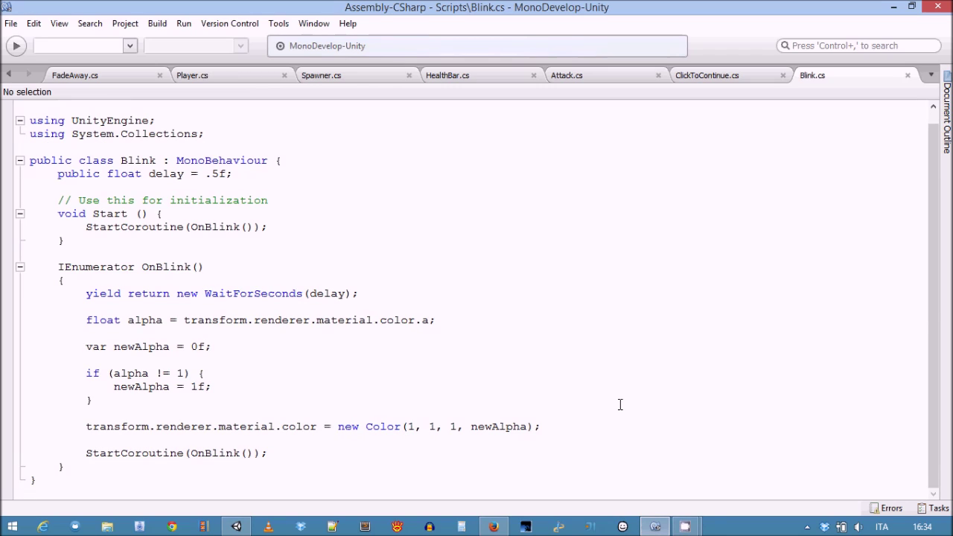
key(alt+Tab)
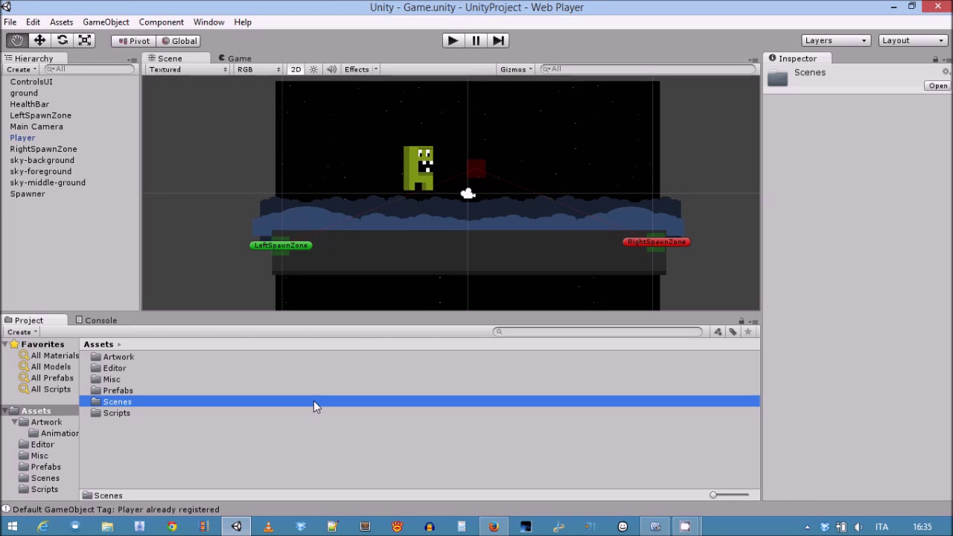